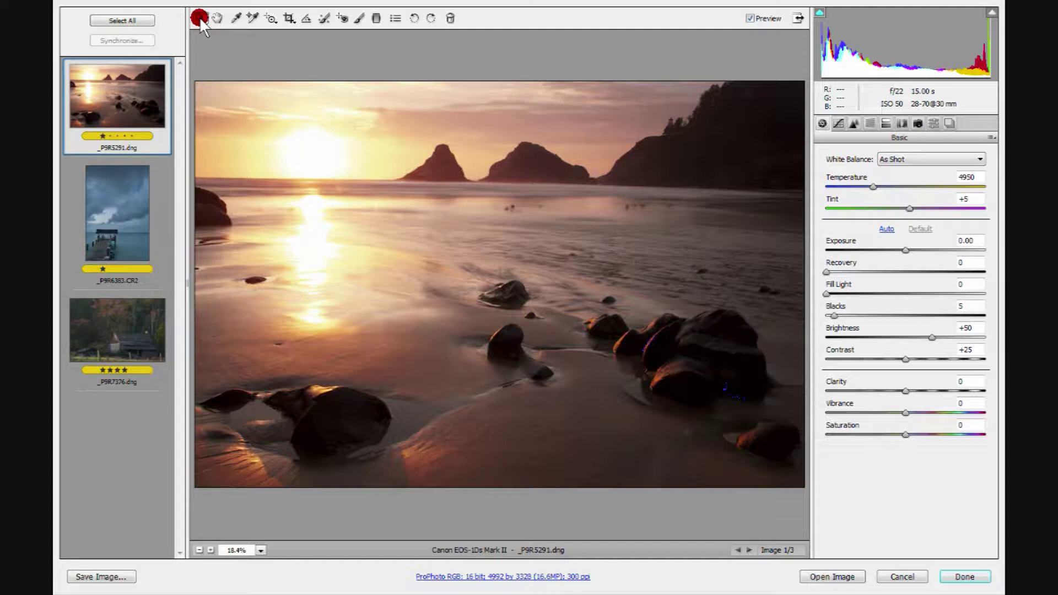
- Magnify the beach photo around the sun and into the wet sand
left_click(200, 17)
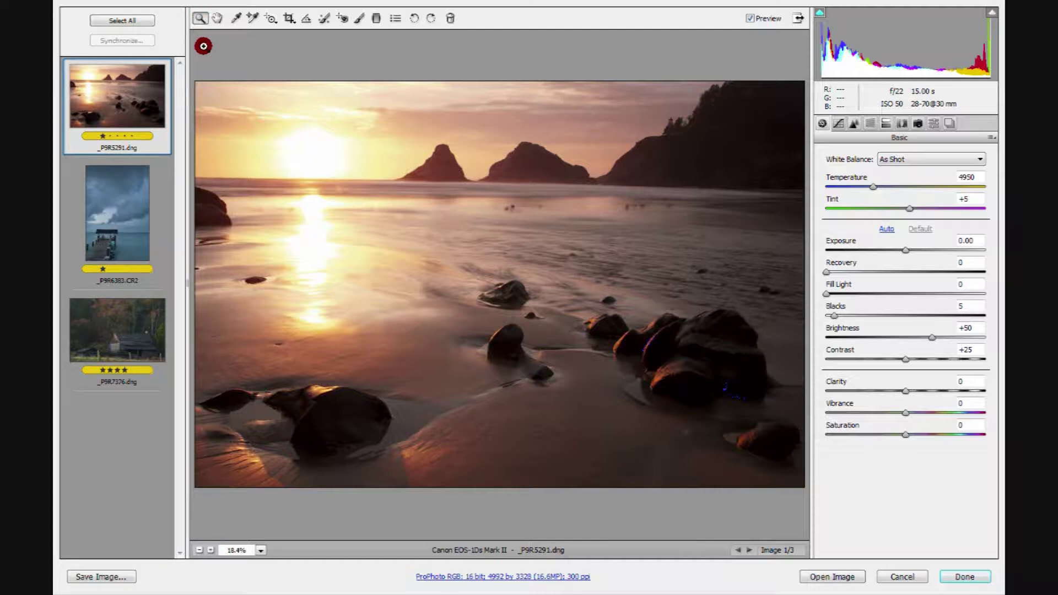
left_click(217, 18)
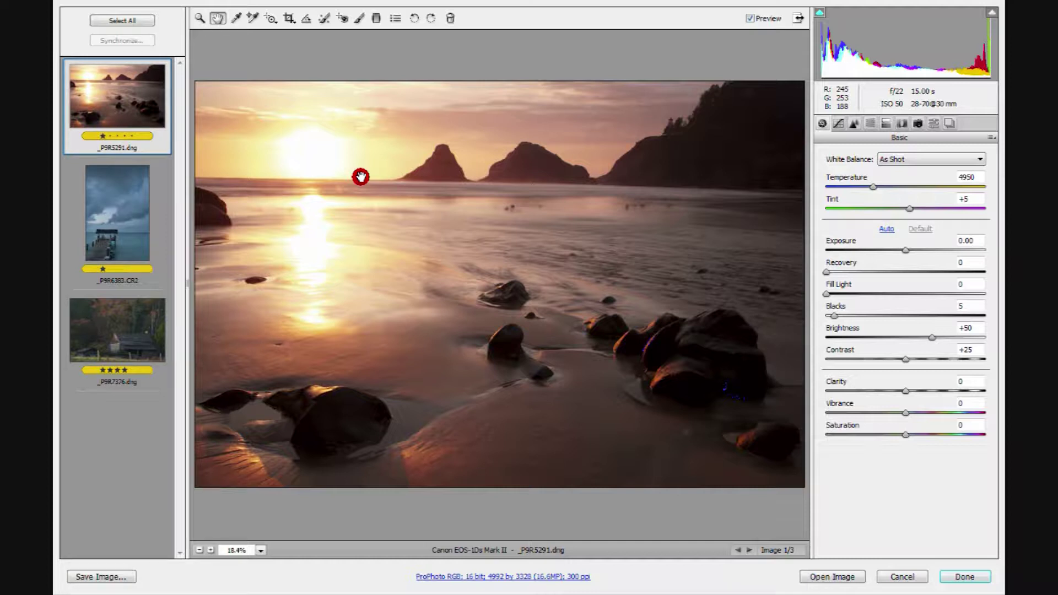
key("z")
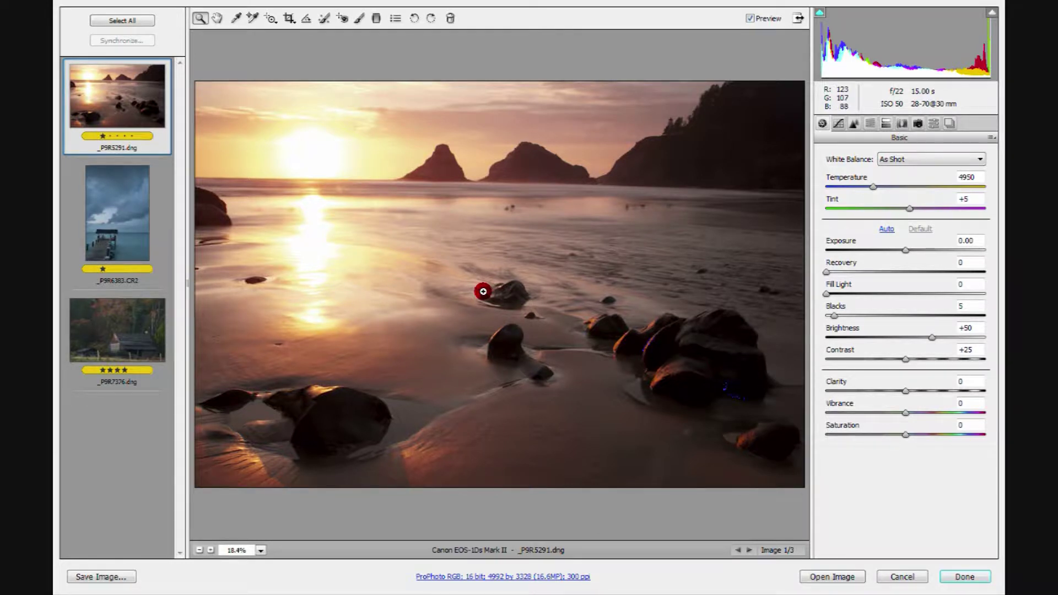
left_click(481, 270)
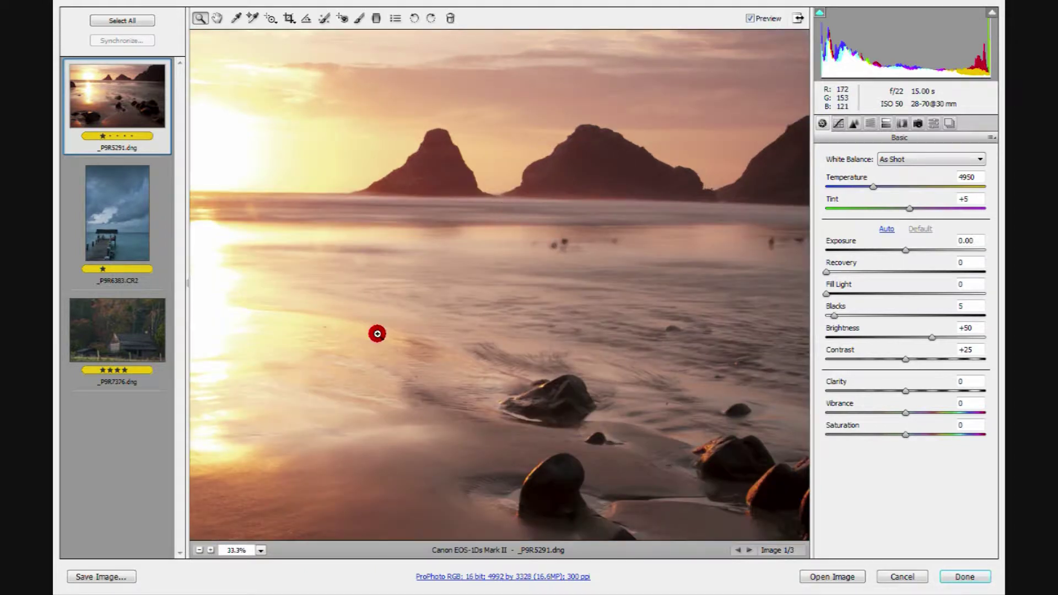
left_click(461, 285)
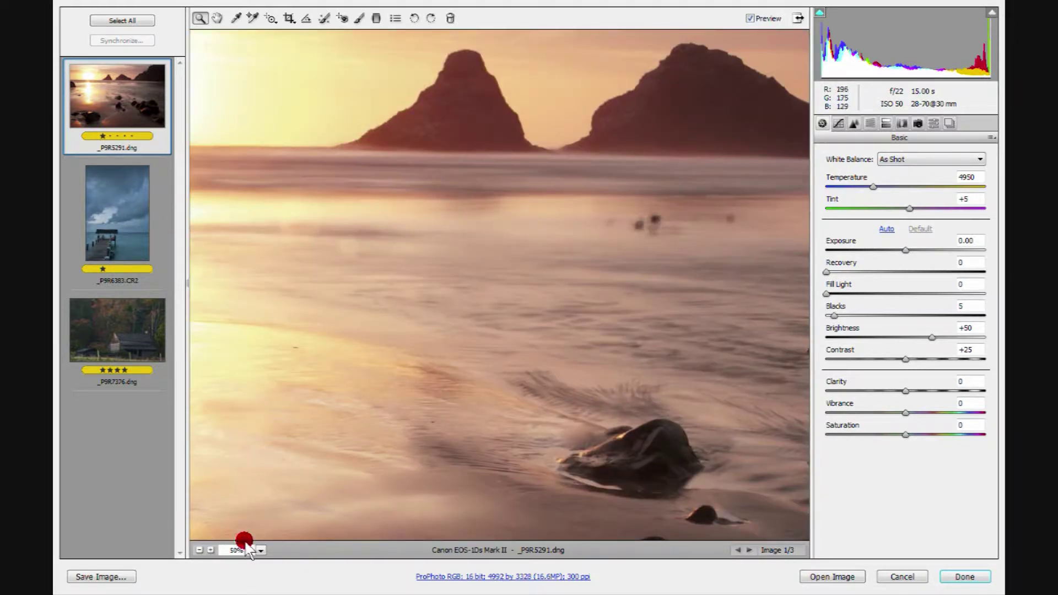
- Zoom the preview out to the whole photo, then step back in to 33.3%
left_click(199, 551)
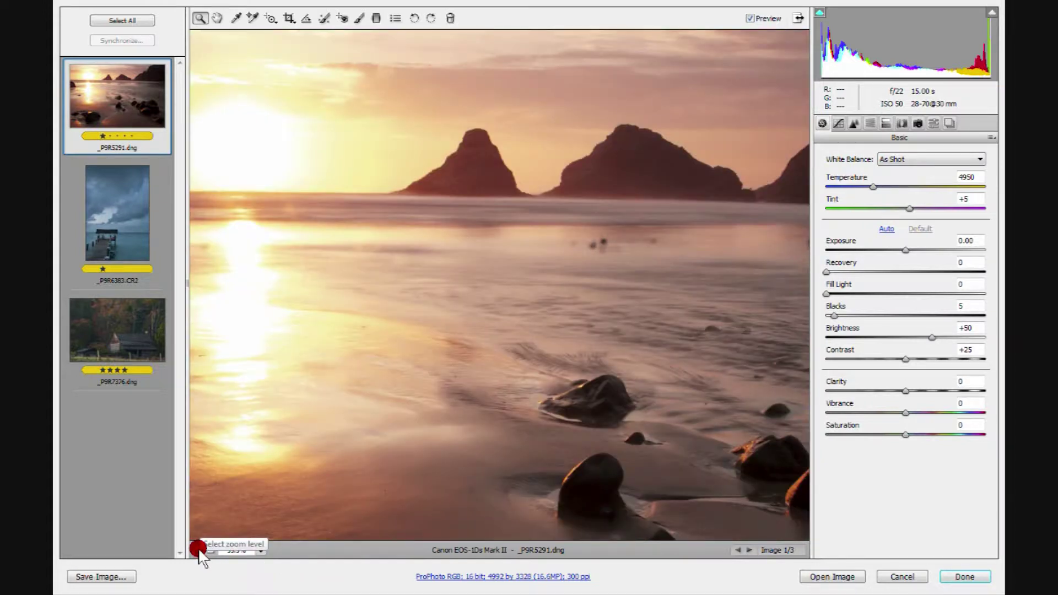
left_click(199, 550)
left_click(199, 550)
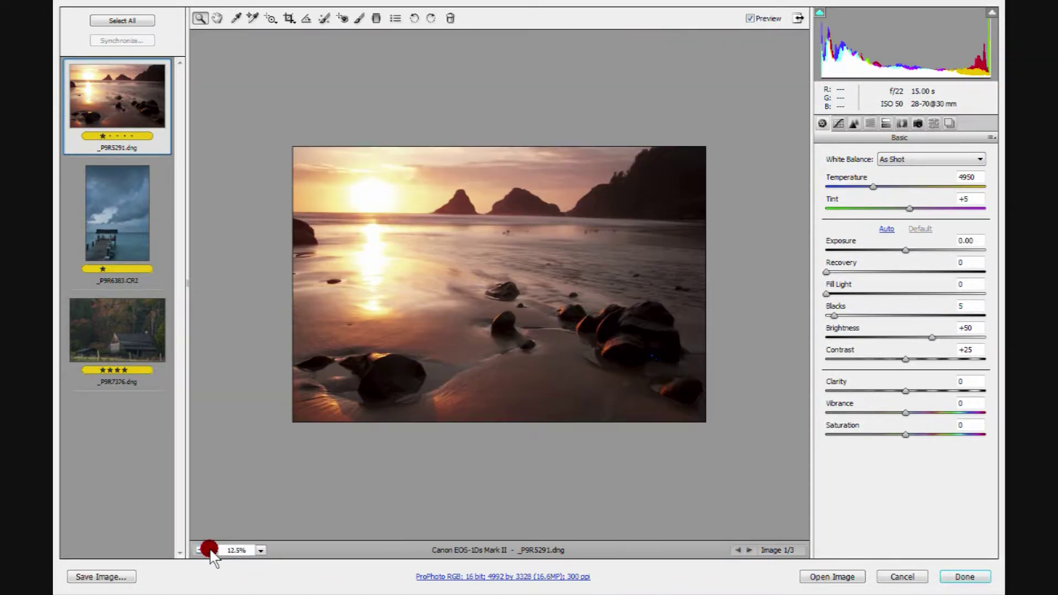
left_click(211, 551)
left_click(211, 550)
left_click(210, 550)
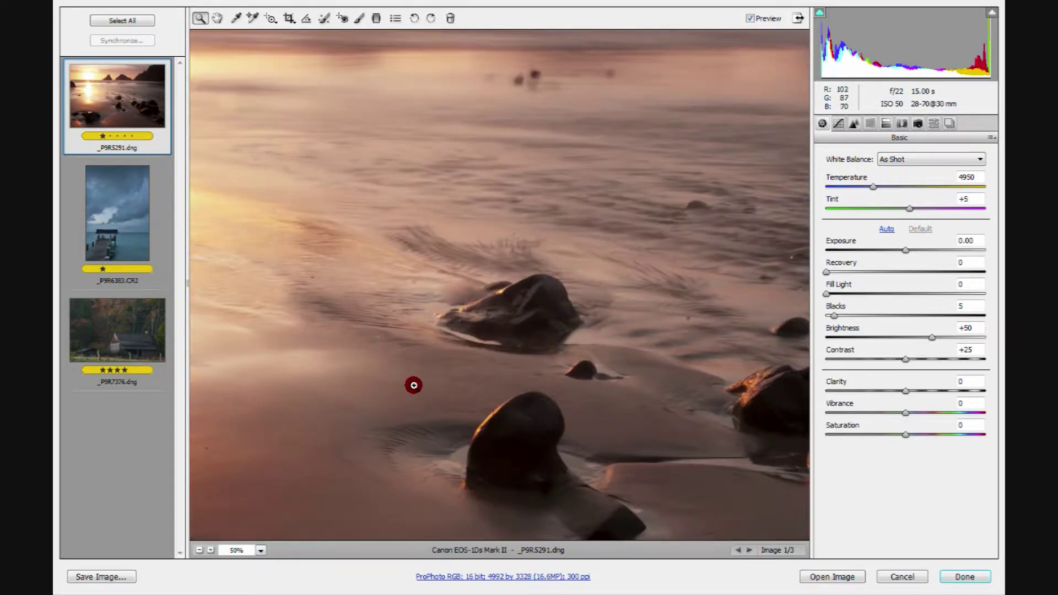
- Magnify the sand near the rocks to 200%, then back out to 66.7%
left_click(414, 385)
left_click(414, 385)
left_click(414, 385)
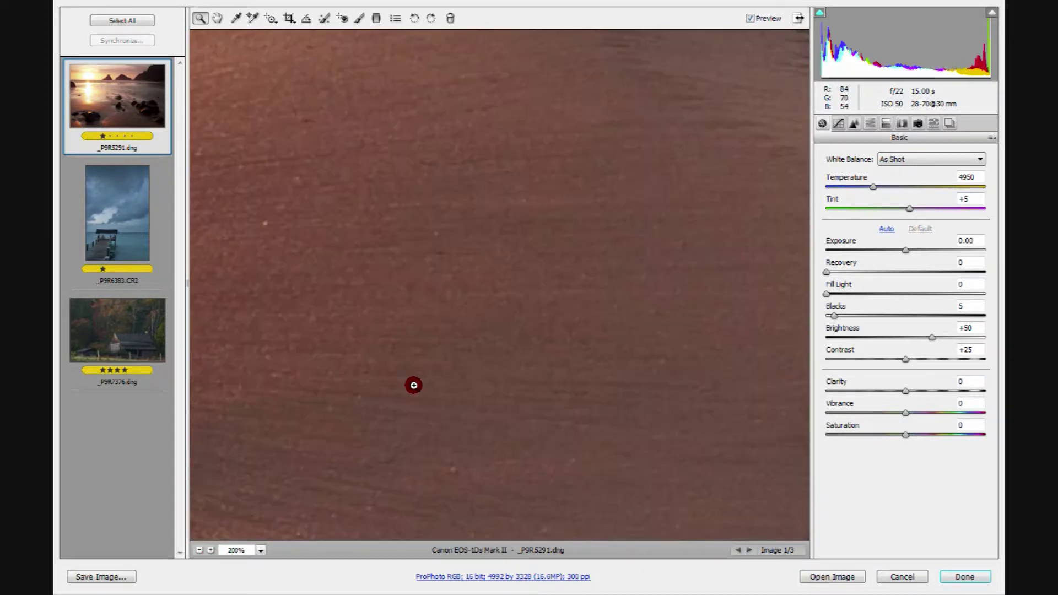
left_click(199, 550)
left_click(199, 551)
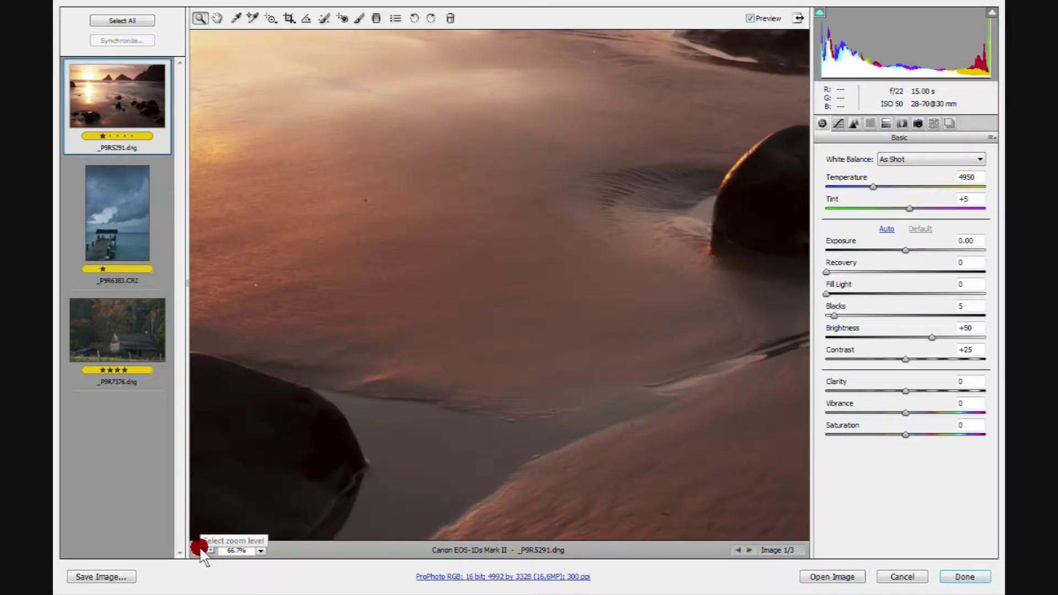
- View the photo at 300% from the zoom list, then fit it in view
left_click(260, 548)
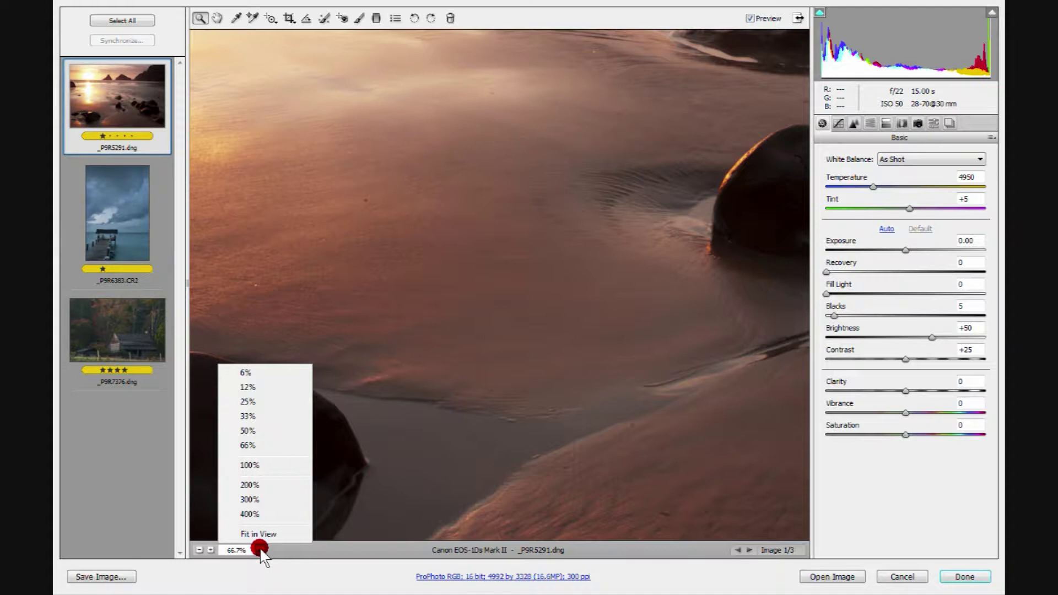
left_click(258, 500)
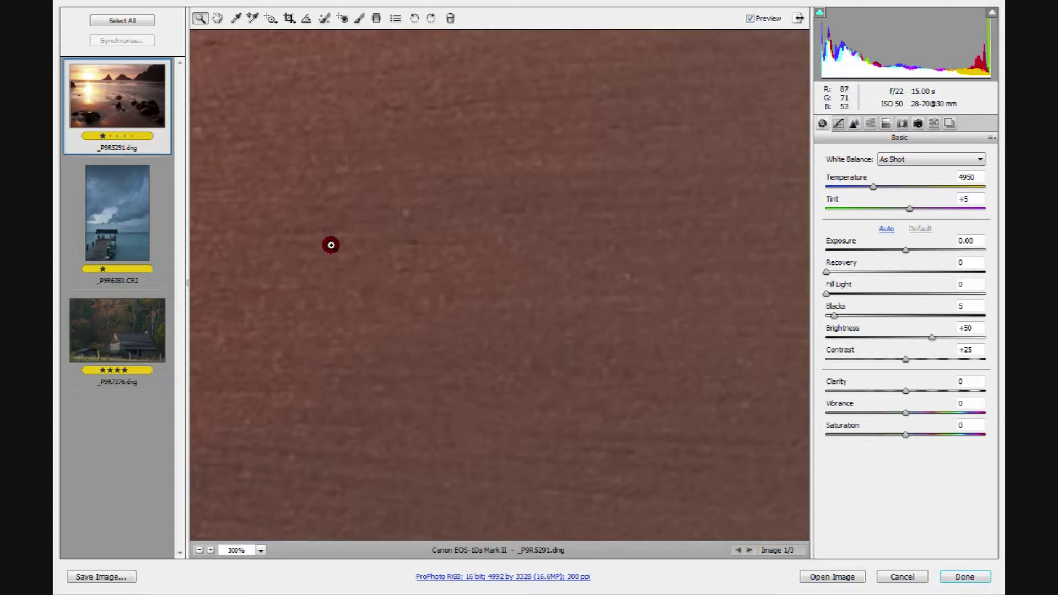
left_click(262, 556)
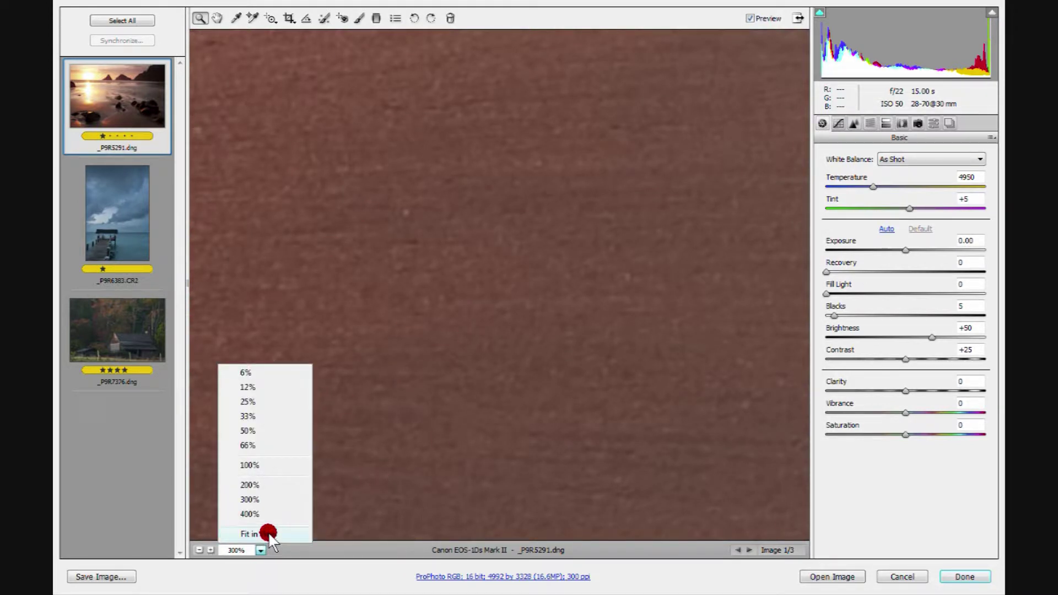
left_click(268, 531)
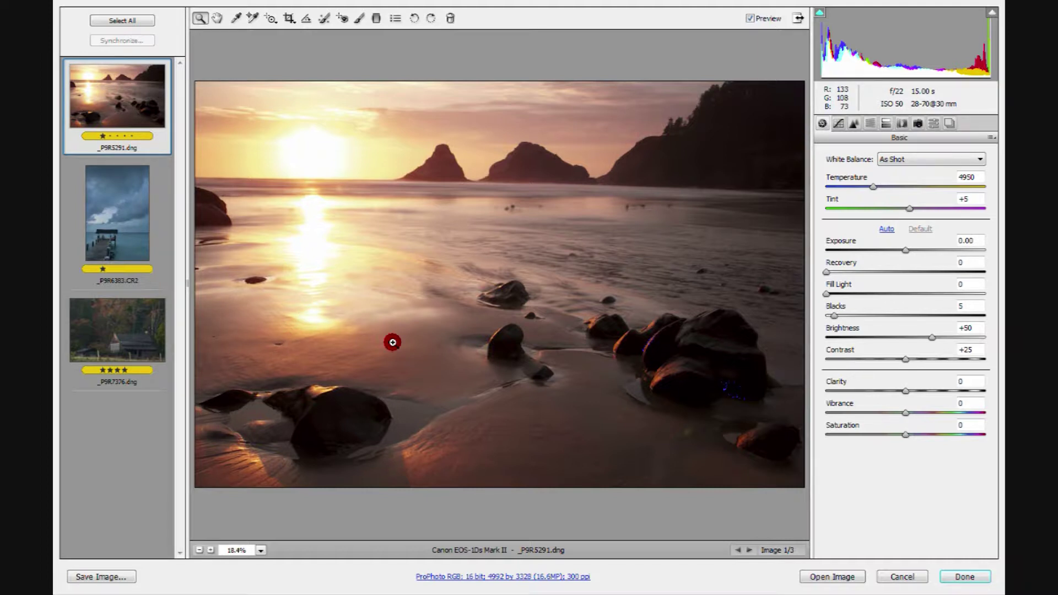
- Zoom in on the shoreline to 33.3%
left_click(215, 19)
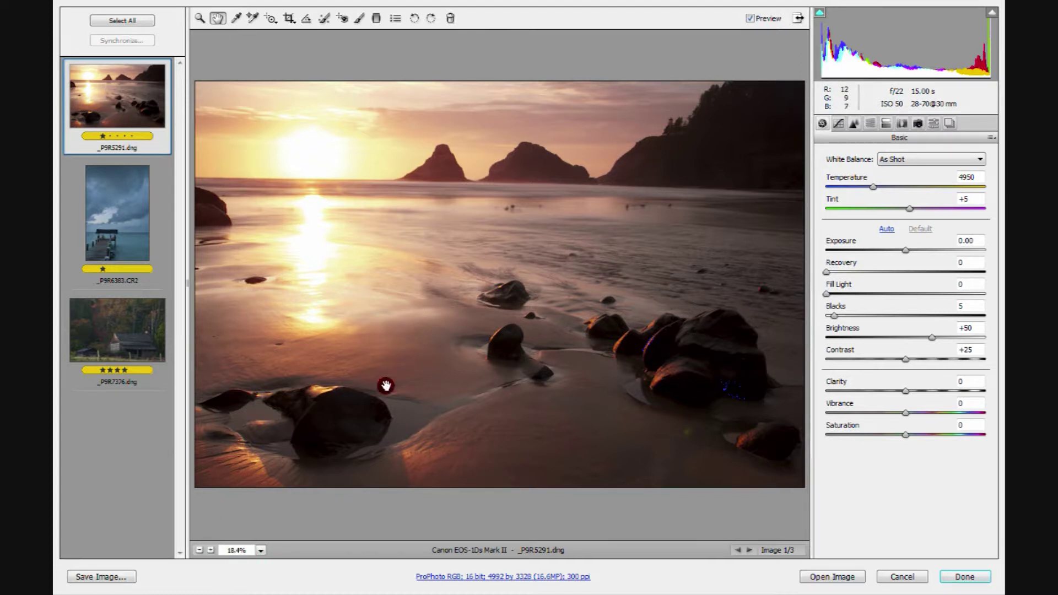
key("z")
left_click(468, 274)
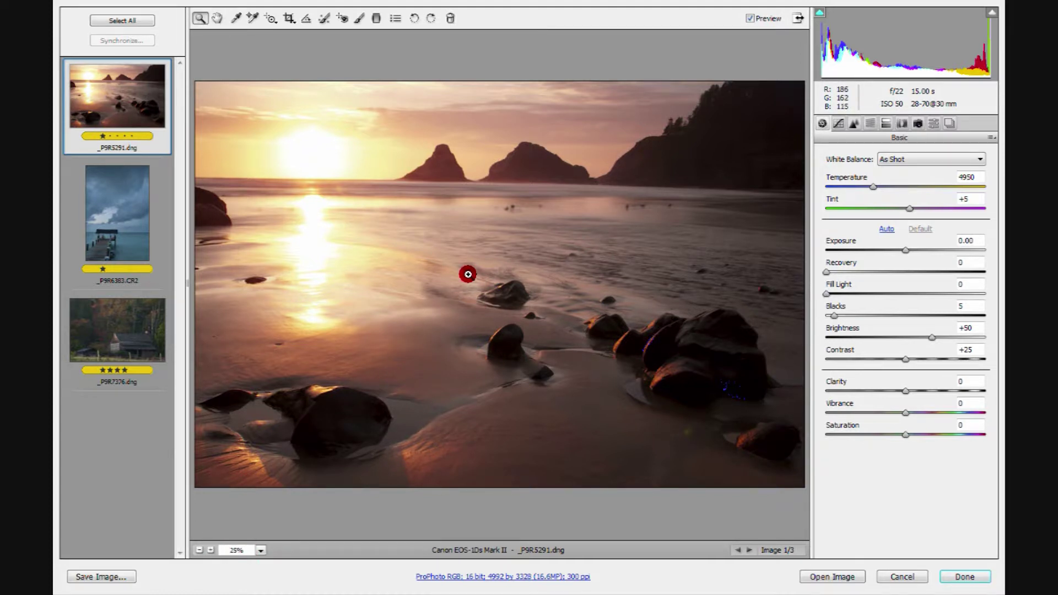
left_click(468, 274)
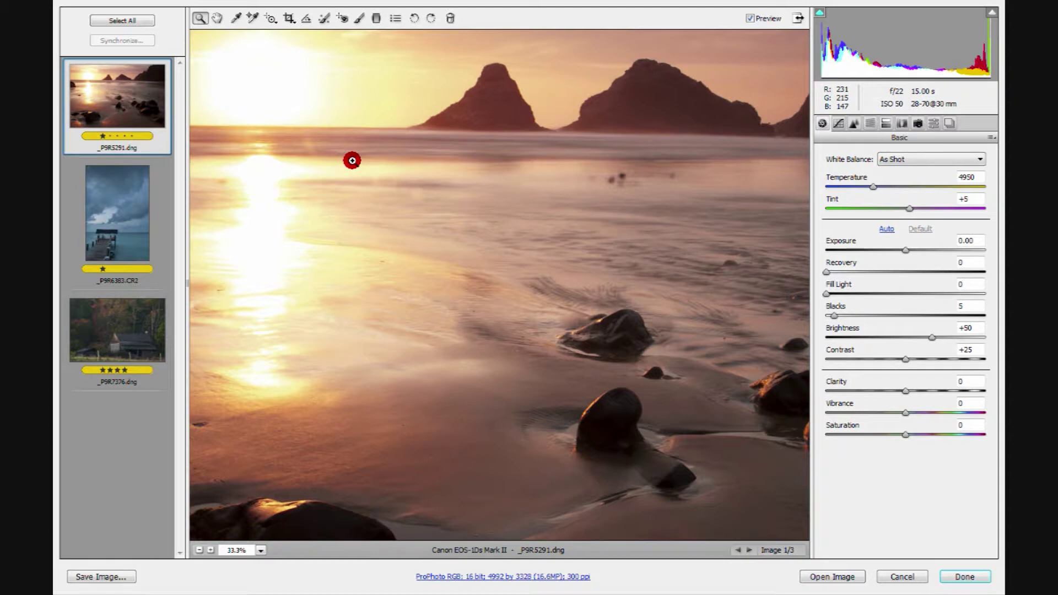
- Pan past the headlands and foreground rocks to the sun's reflection on the sand
key("h")
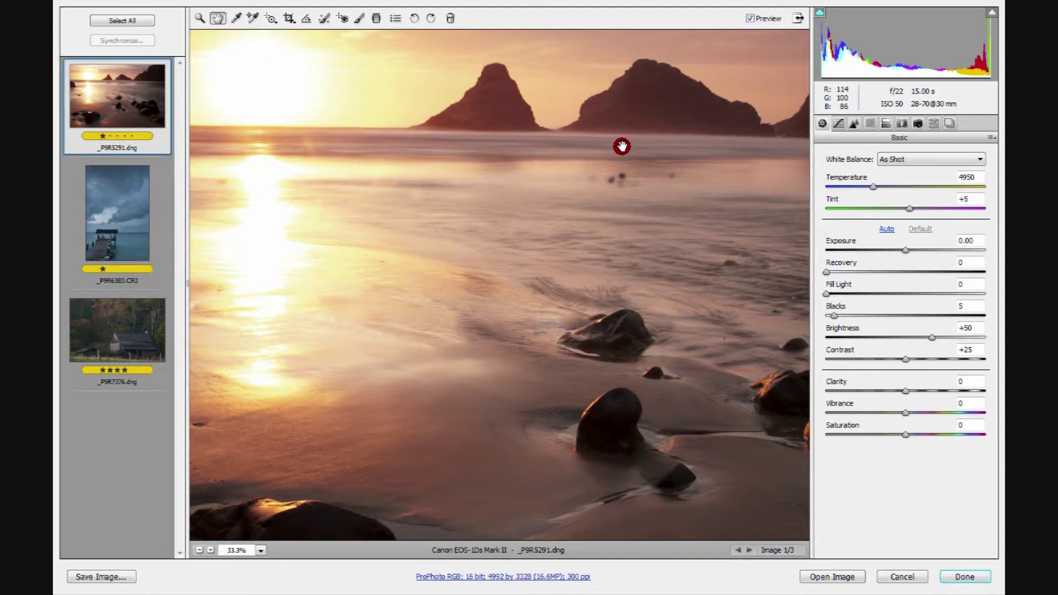
left_click_drag(622, 146, 225, 319)
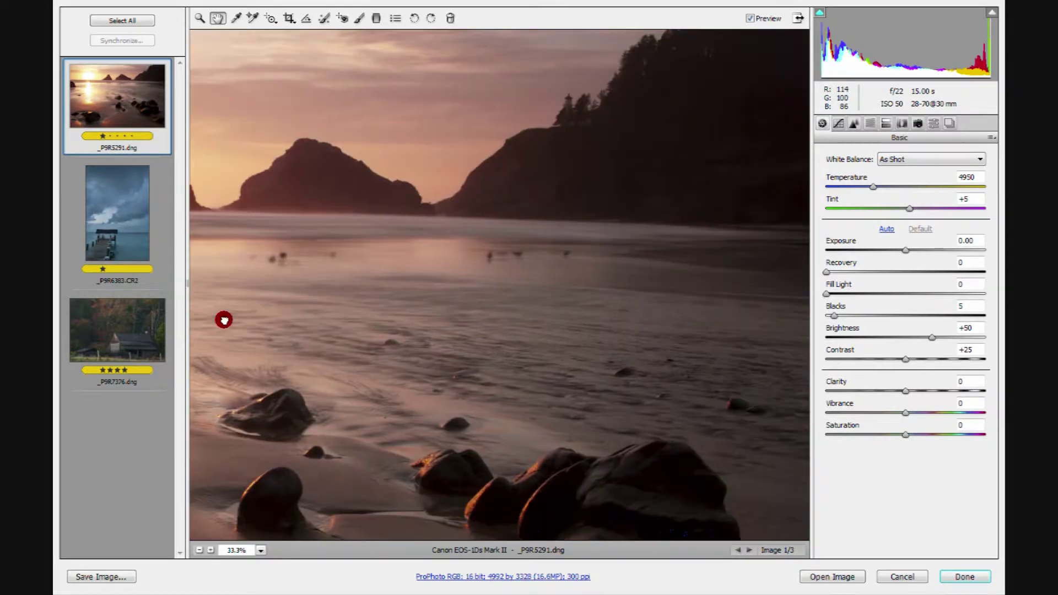
left_click_drag(430, 275, 428, 125)
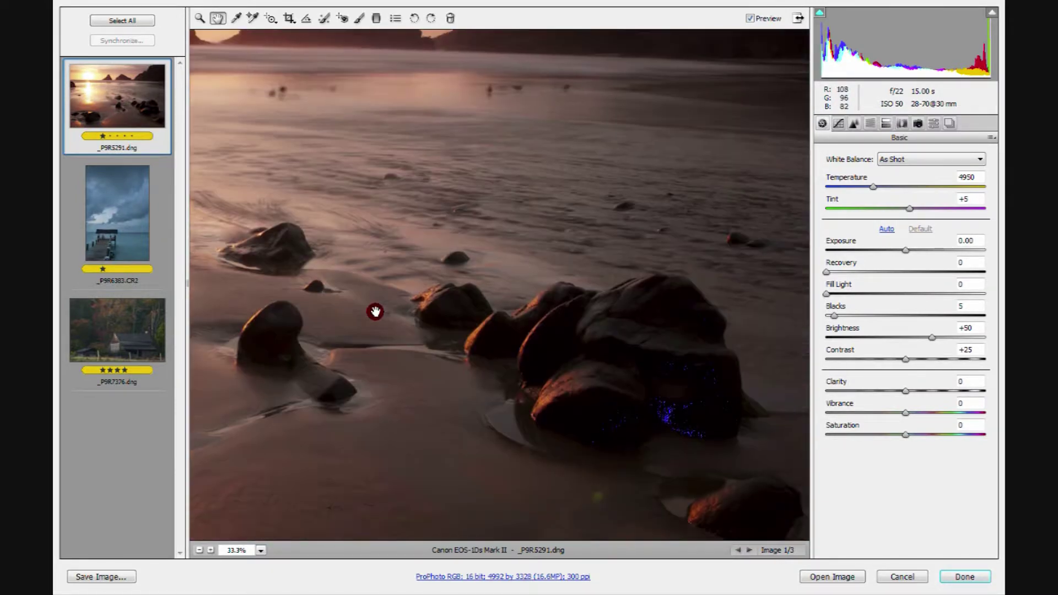
mouse_move(569, 287)
left_mouse_down()
mouse_move(624, 241)
mouse_move(350, 413)
left_mouse_up()
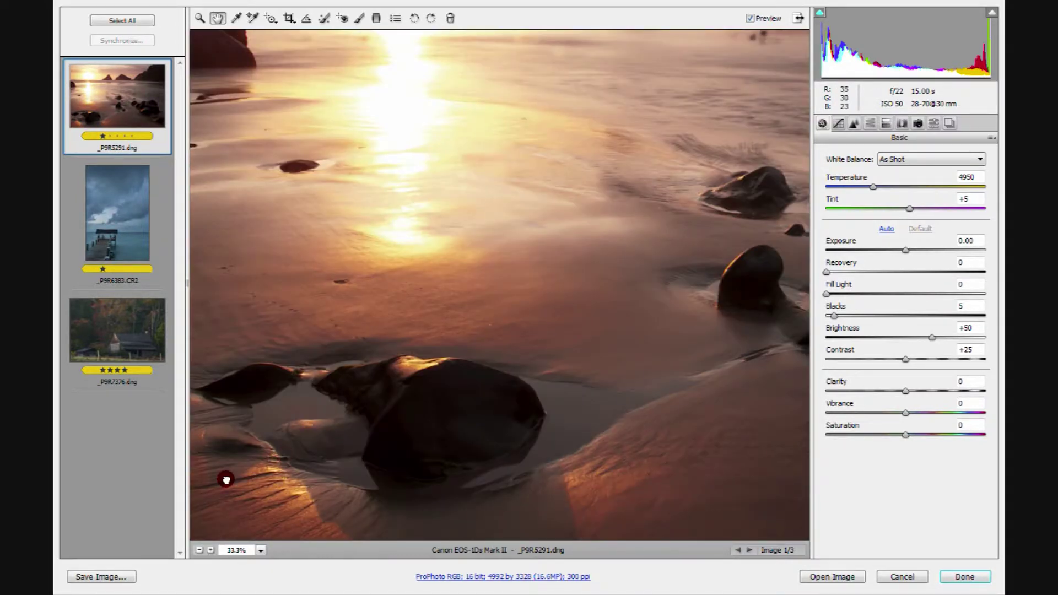
left_click_drag(671, 300, 671, 522)
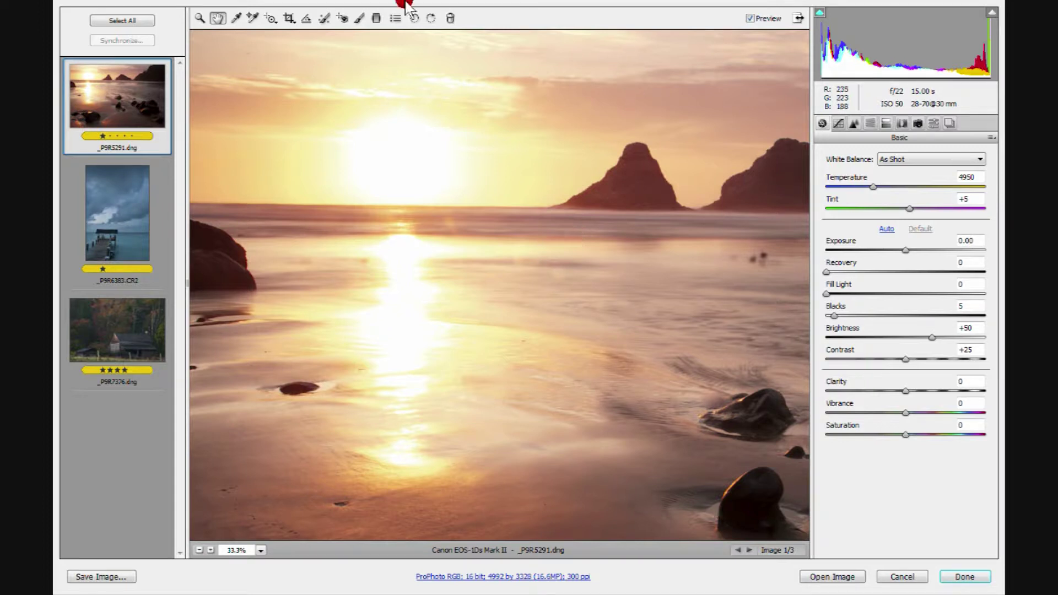
- Pan across the sunset photo's rocks, reflection and sea stacks
left_click(201, 18)
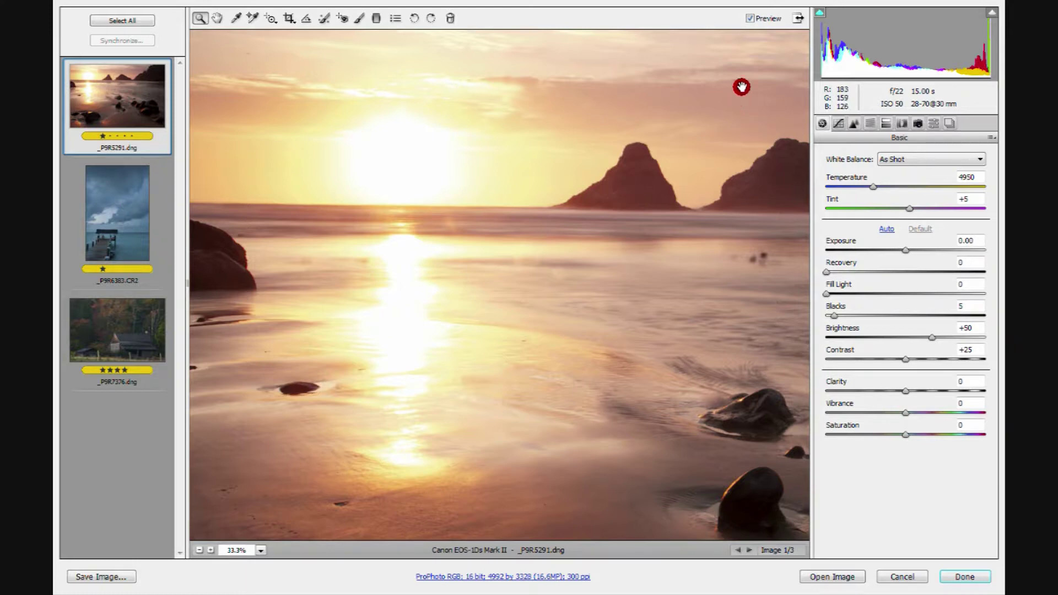
left_click_drag(740, 88, 215, 251)
left_click_drag(607, 367, 350, 402)
left_click_drag(411, 362, 456, 239)
left_click_drag(361, 175, 602, 402)
left_click_drag(574, 202, 440, 279)
- Magnify the rocks to 66.7% and pan to the large dark rock on the sand
left_click(579, 229)
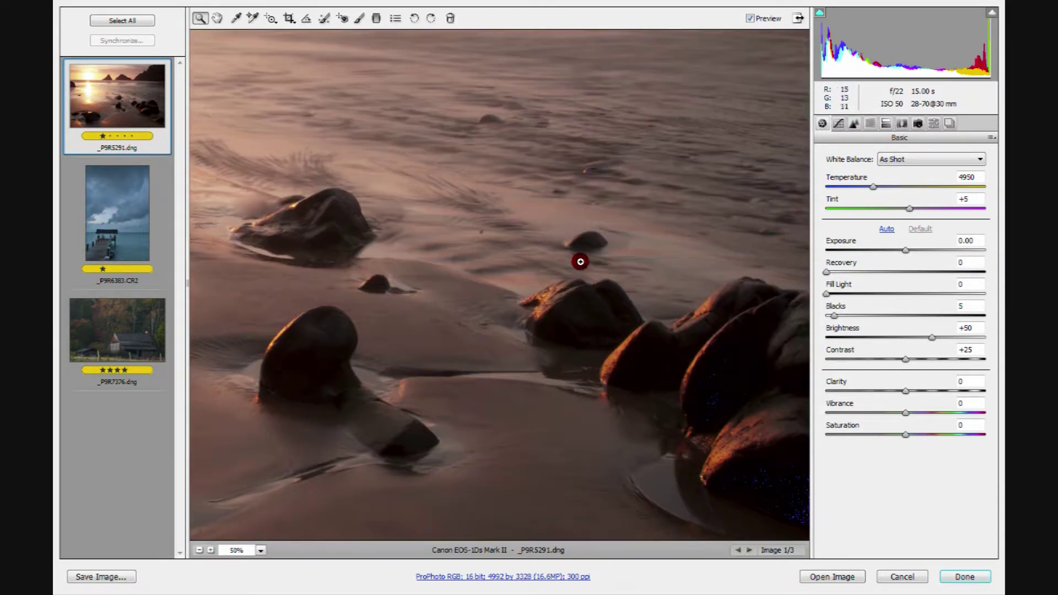
left_click(550, 323)
left_click_drag(307, 146, 594, 427)
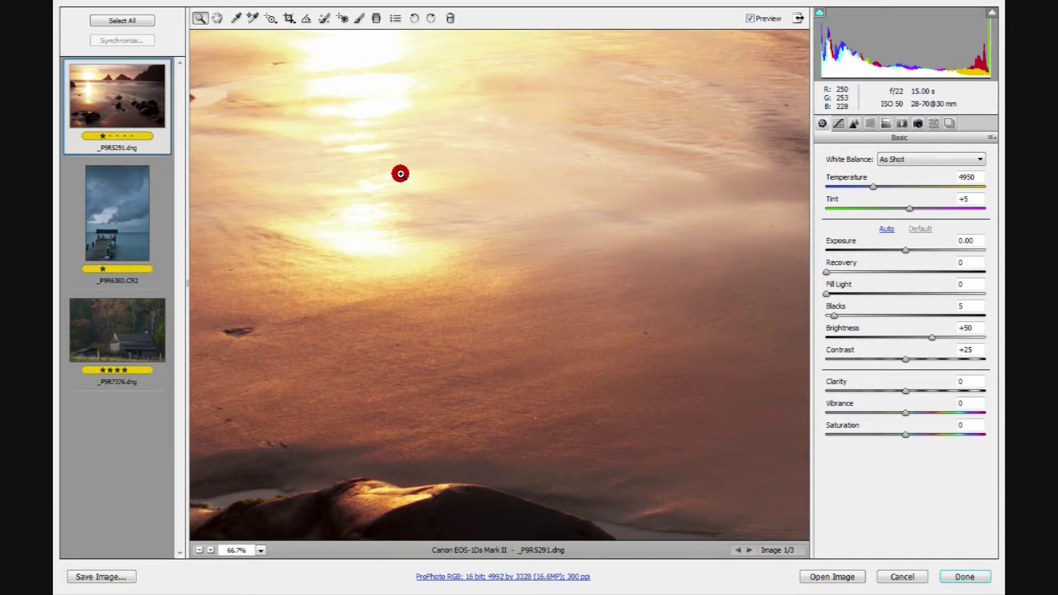
- Fit the sunset photo in view, then choose 25% from the zoom list
right_click(404, 257)
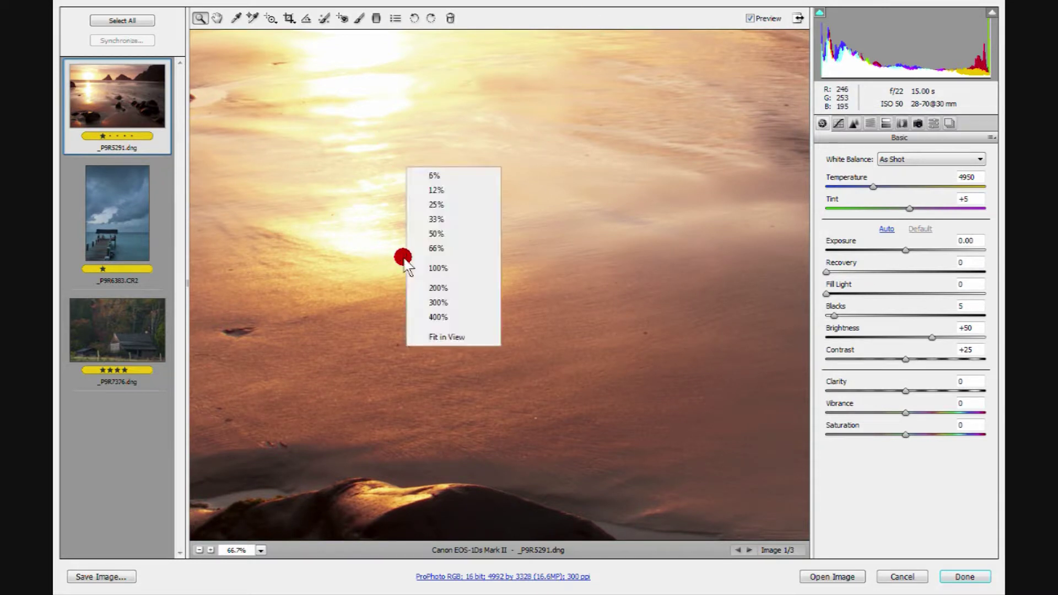
left_click(432, 336)
left_click(261, 551)
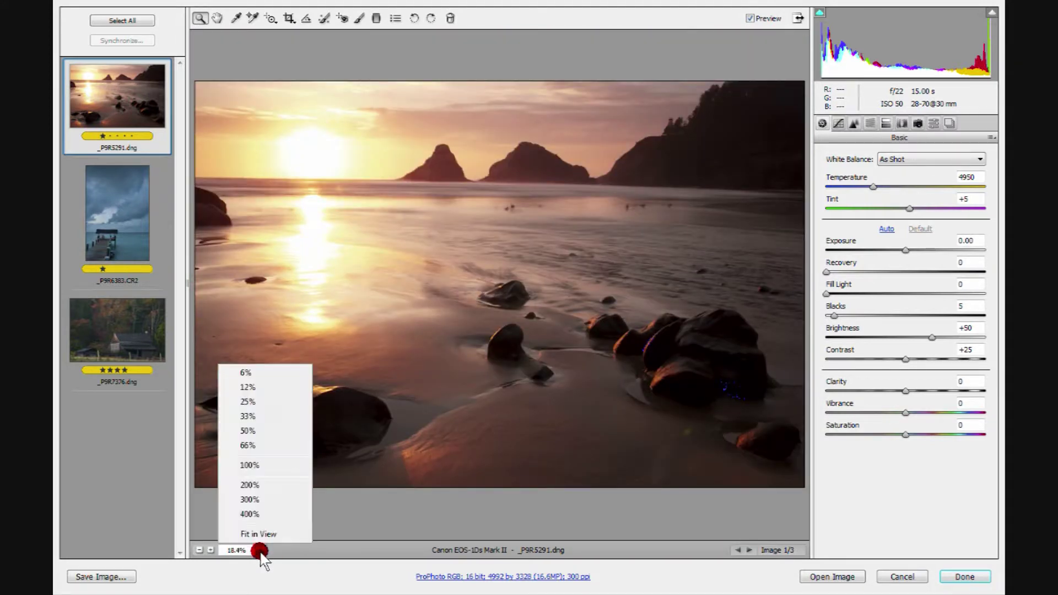
left_click(392, 45)
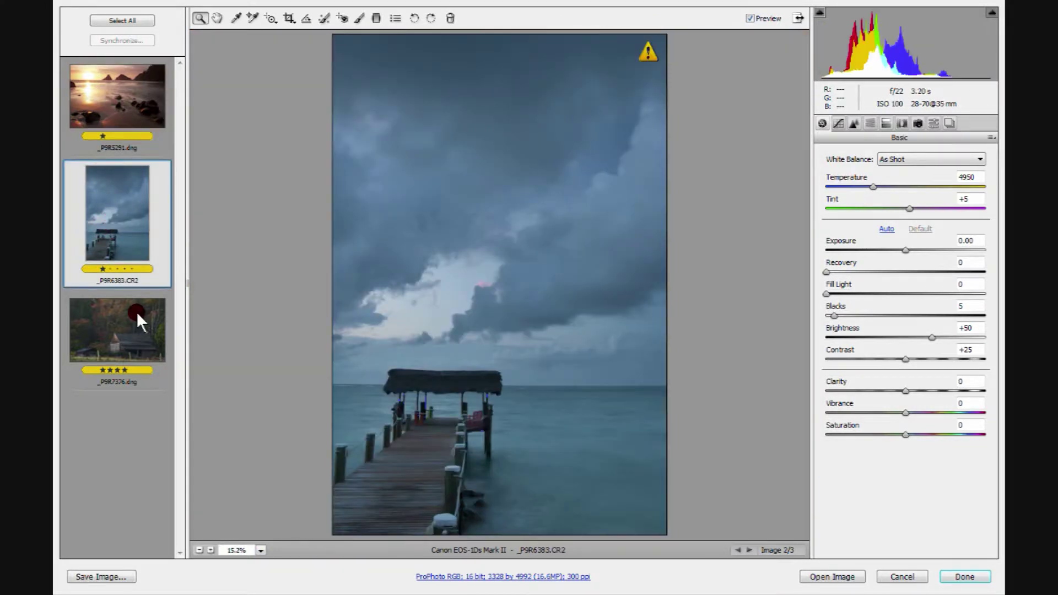
- Raise Temperature above 4950, reset to As Shot, then raise it again
left_click(236, 19)
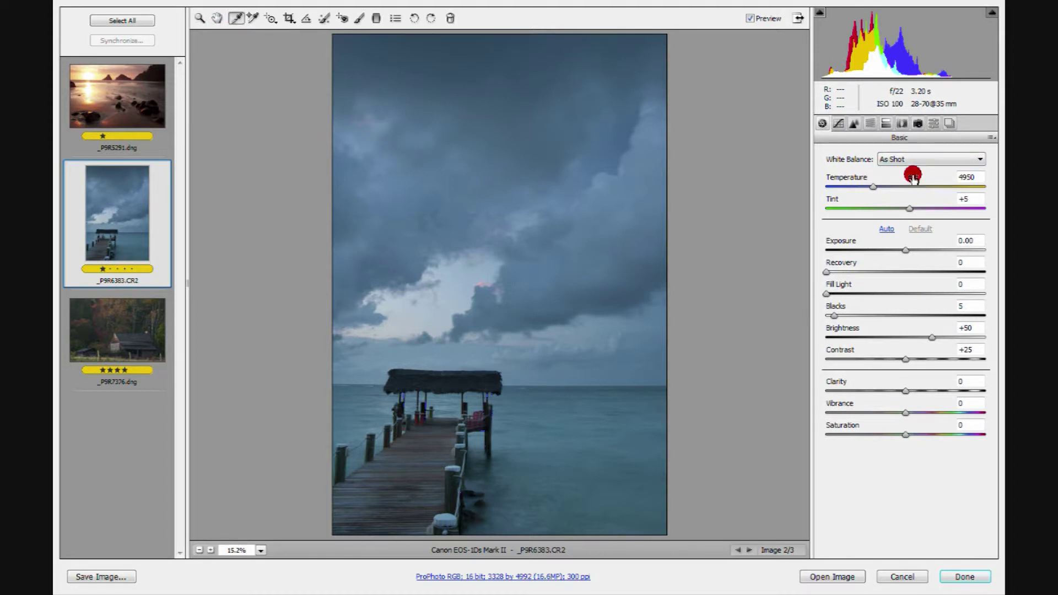
left_click_drag(882, 186, 922, 209)
left_click(979, 160)
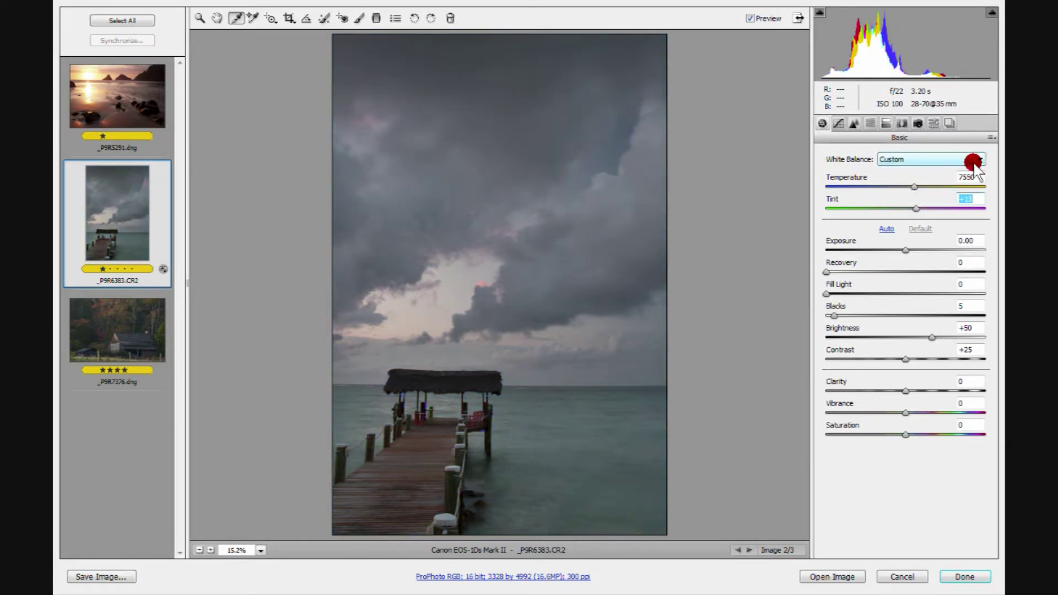
left_click(898, 171)
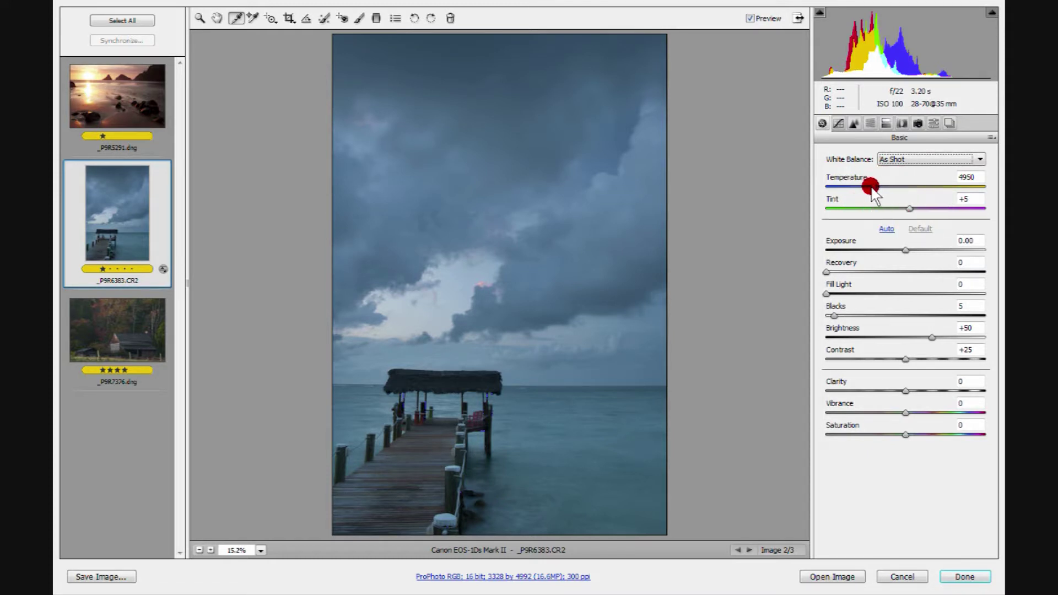
left_click_drag(874, 187, 926, 192)
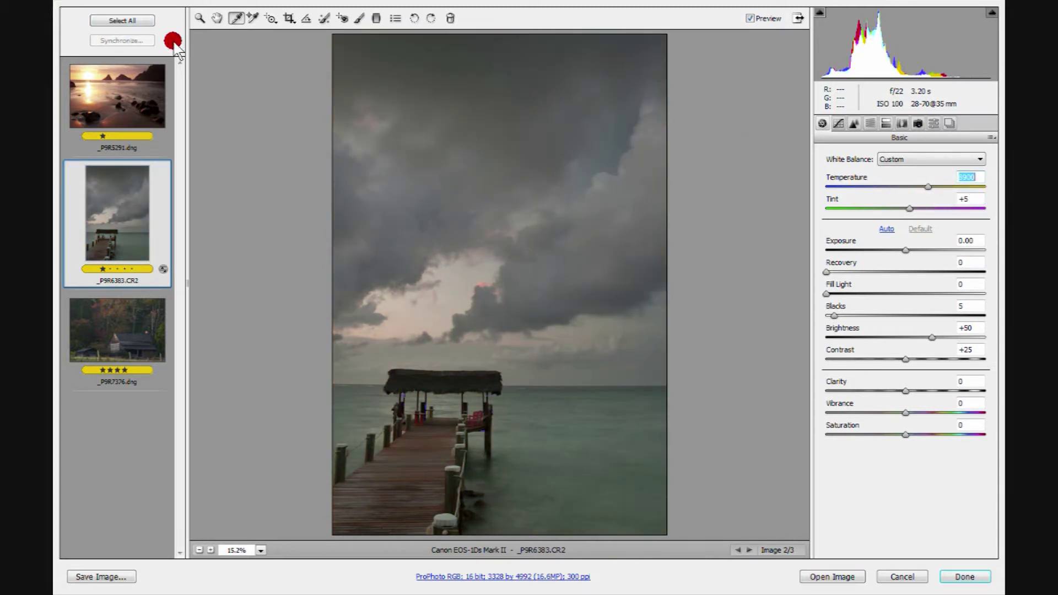
- Sample sky, clouds and pier base with the eyedropper, reaching Temperature 8500, Tint +17
left_click(235, 20)
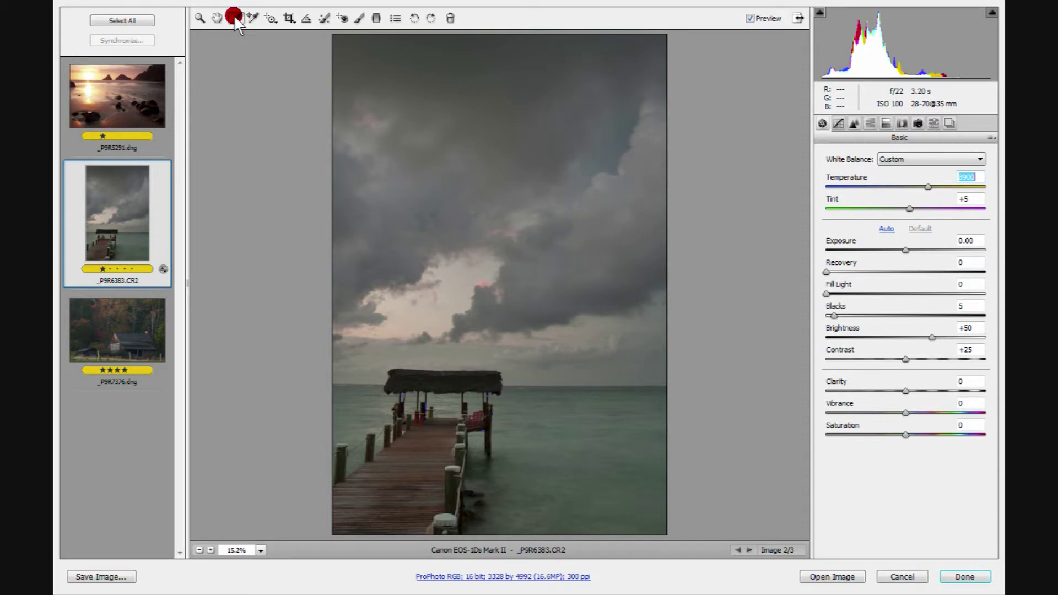
left_click(343, 42)
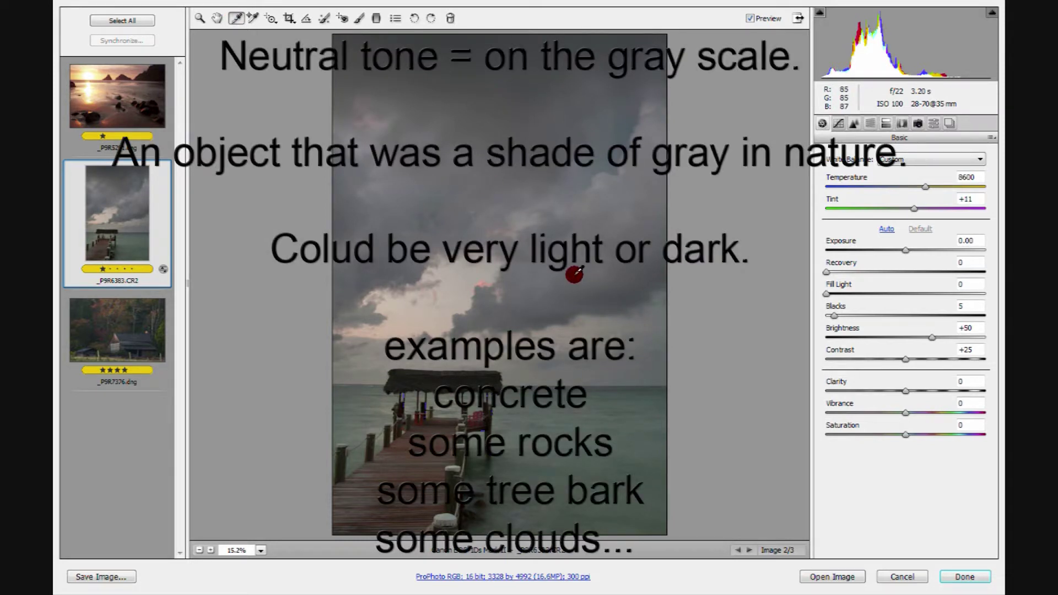
left_click(574, 274)
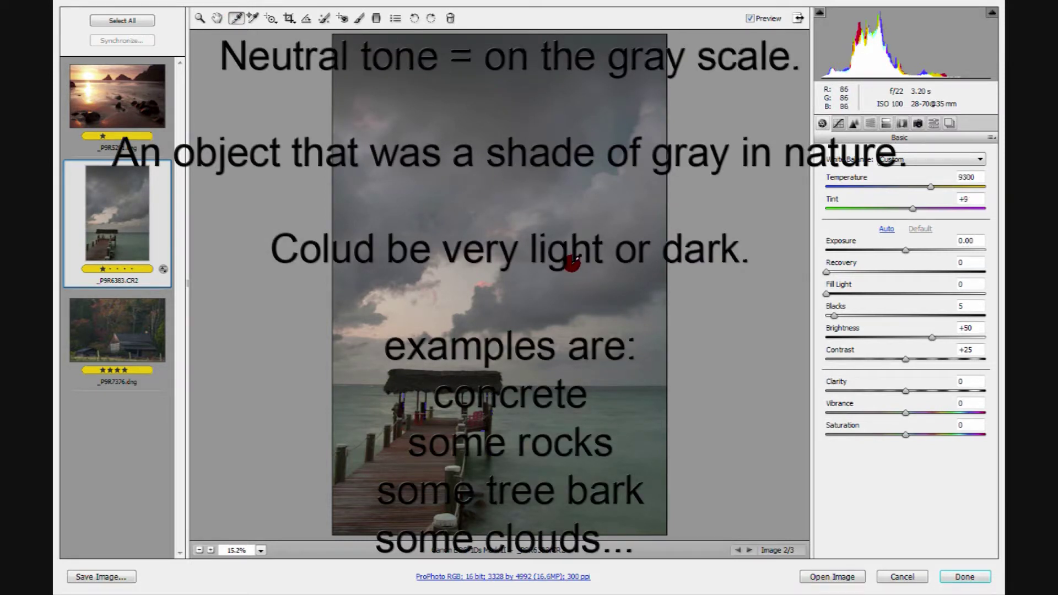
left_click(644, 204)
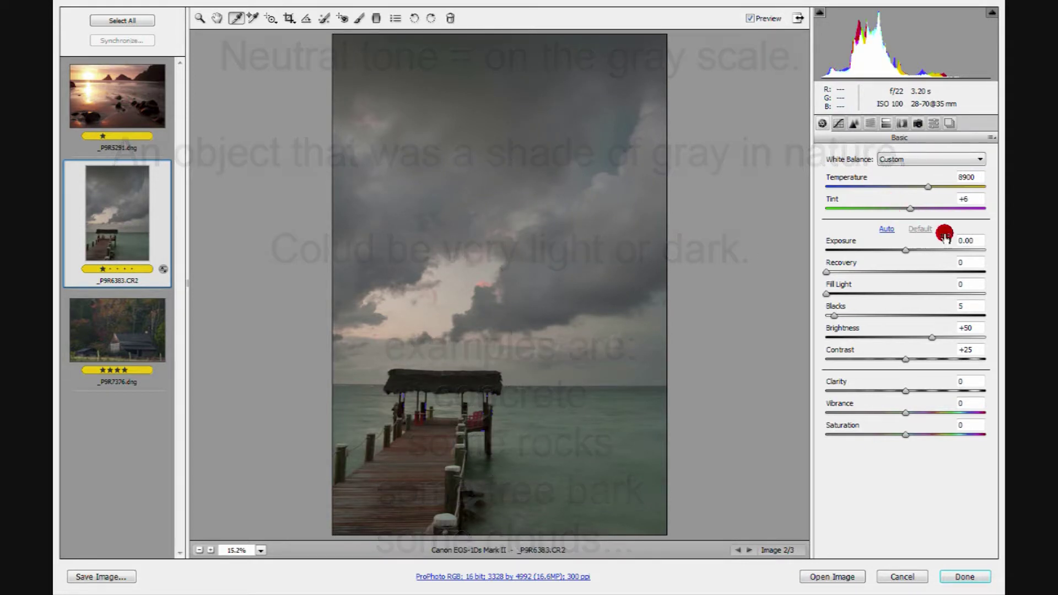
left_click(445, 61)
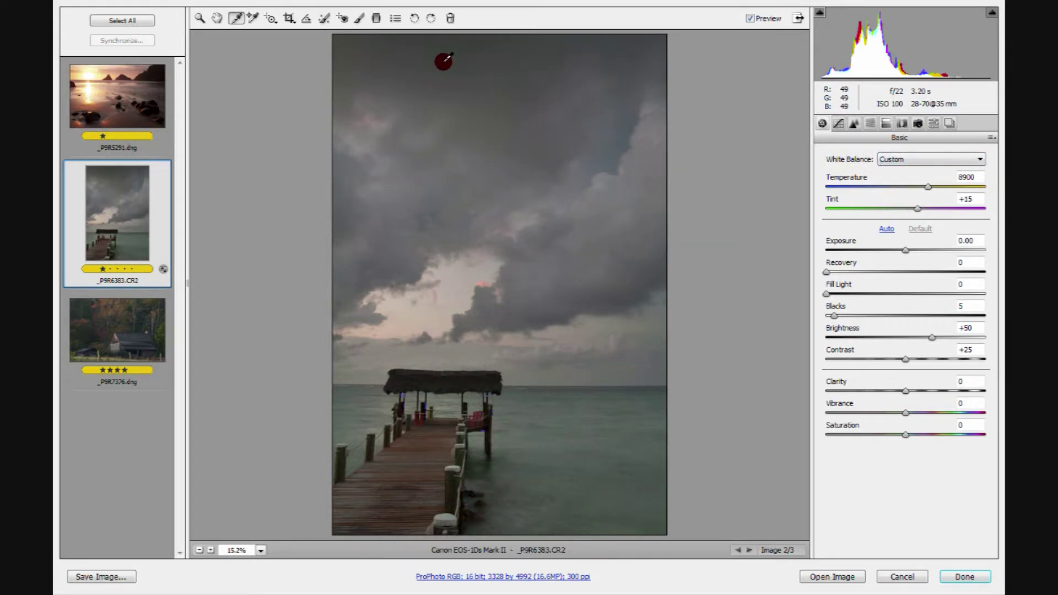
left_click(470, 279)
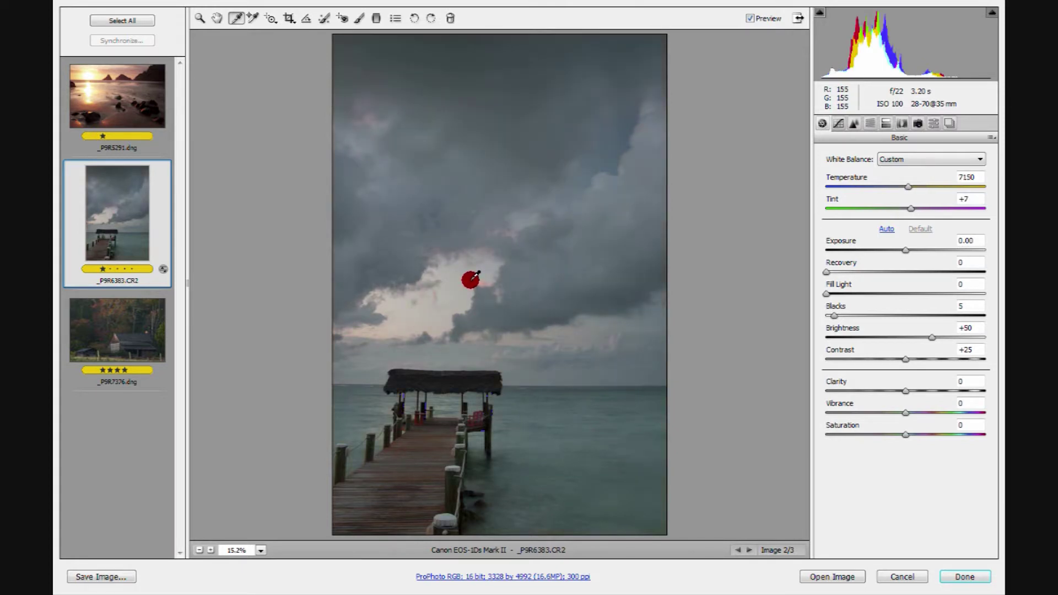
left_click(483, 283)
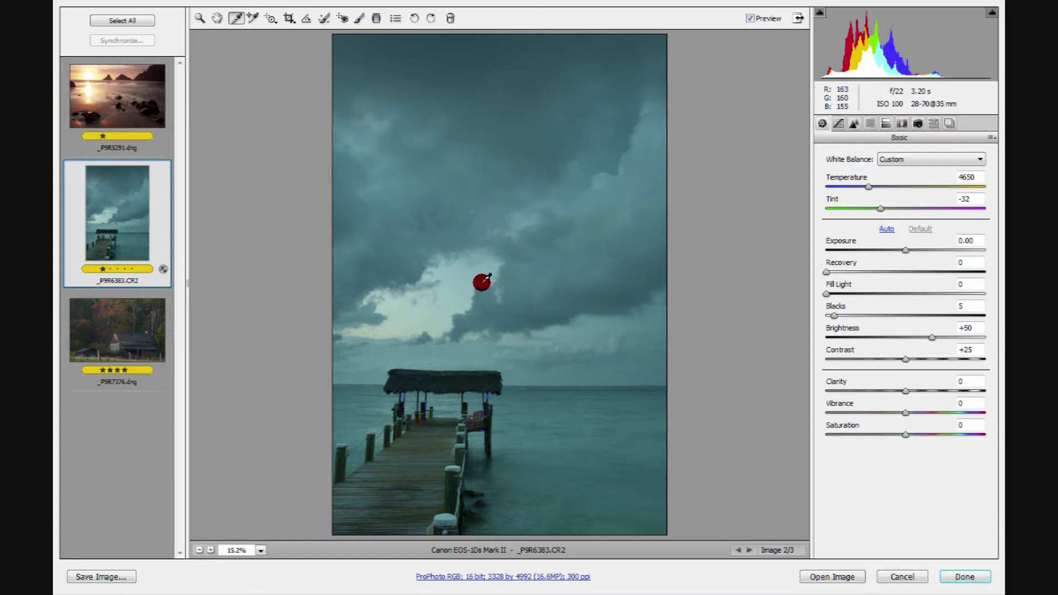
left_click(483, 282)
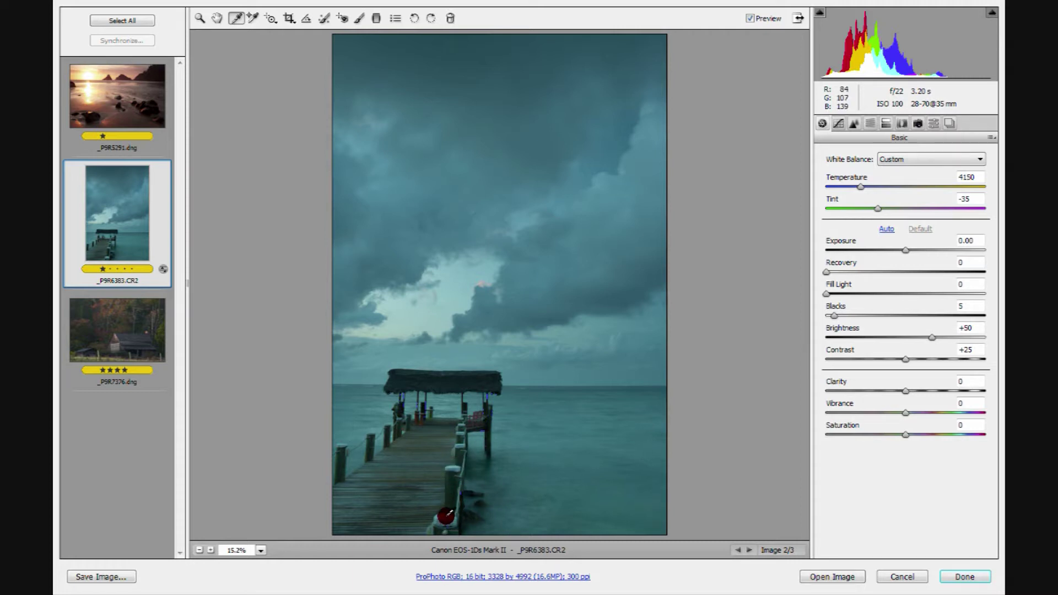
left_click(446, 515)
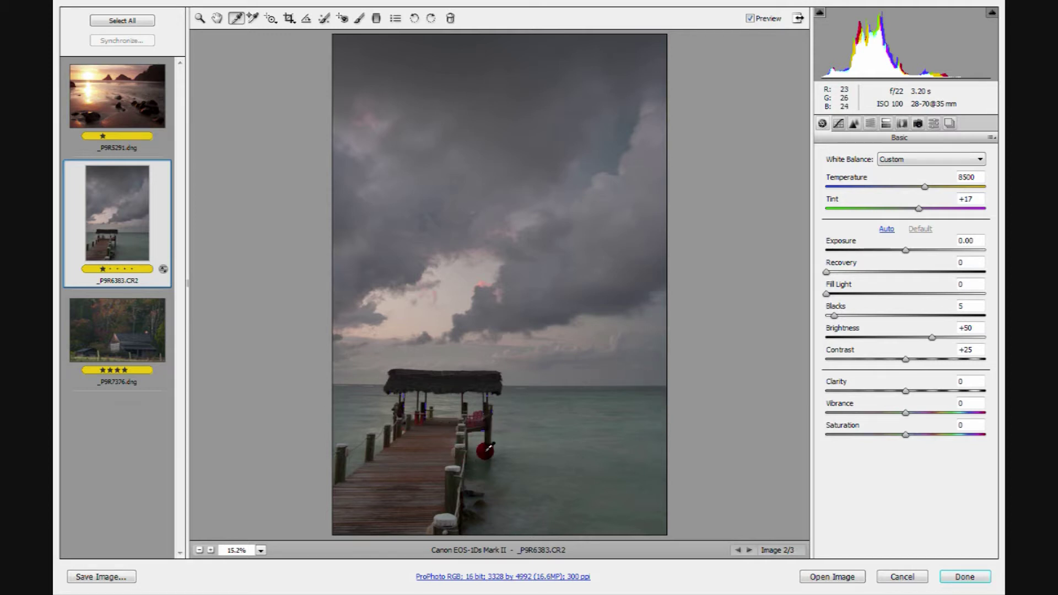
- Zoom in closely on the red chairs on the pier
key("z")
left_click(481, 439)
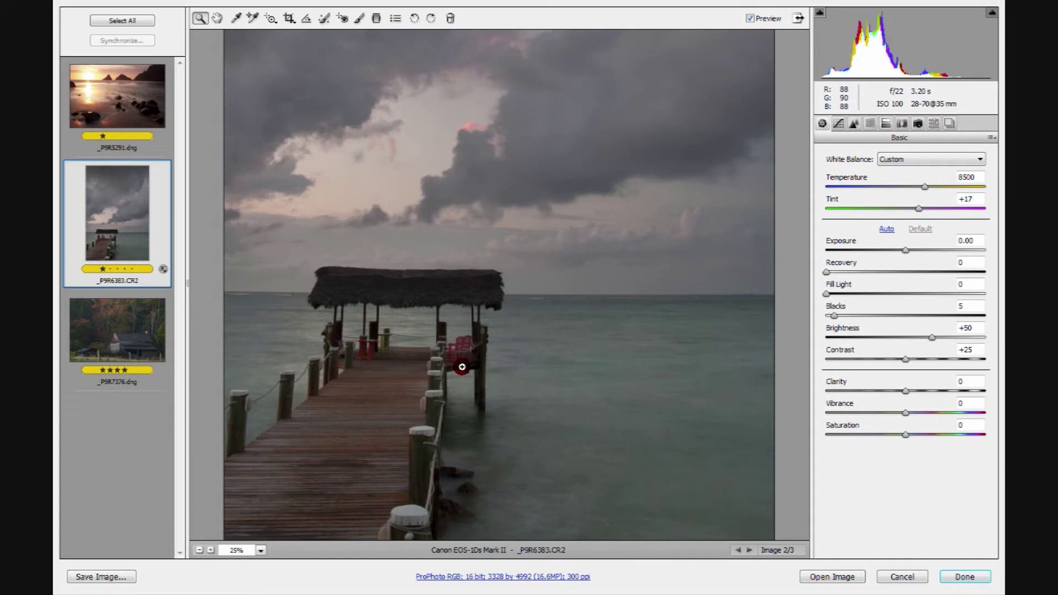
left_click(462, 355)
left_click(485, 290)
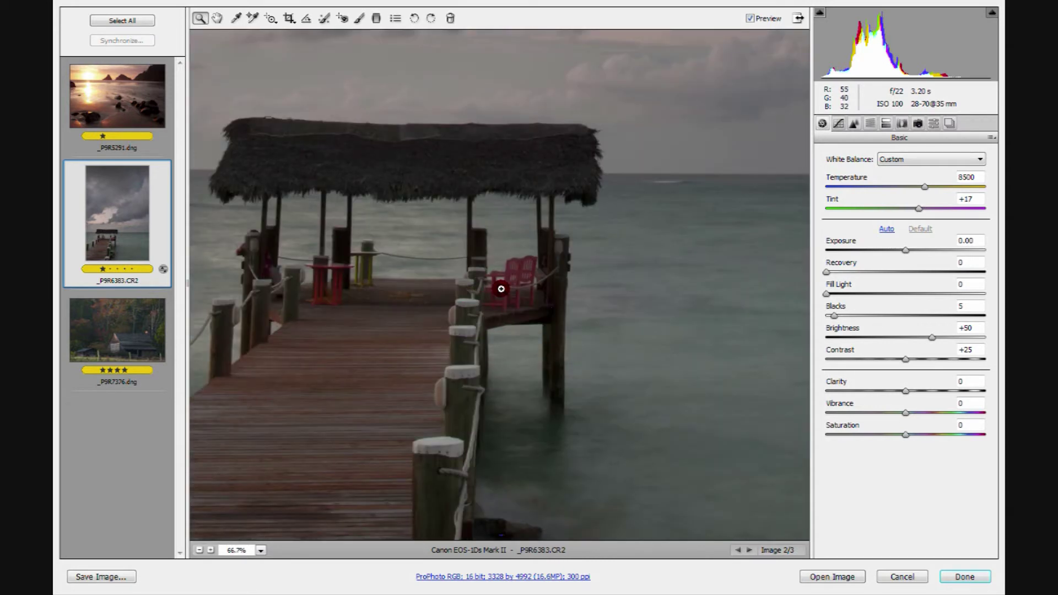
left_click(500, 288)
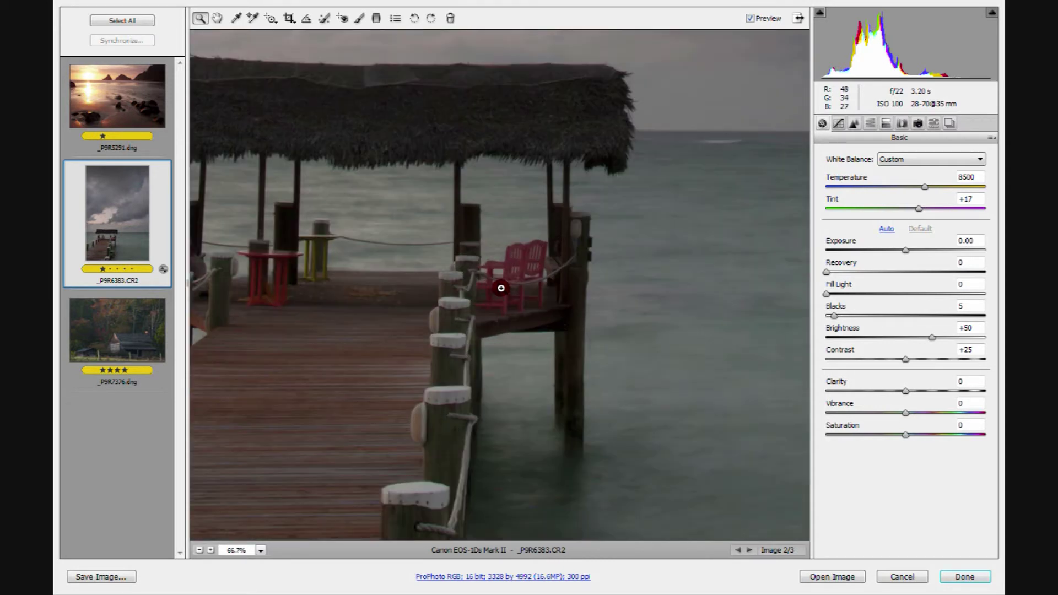
- Sample a red chair for white balance (3550, -51), then fit the photo in view
left_click(235, 19)
left_click(528, 246)
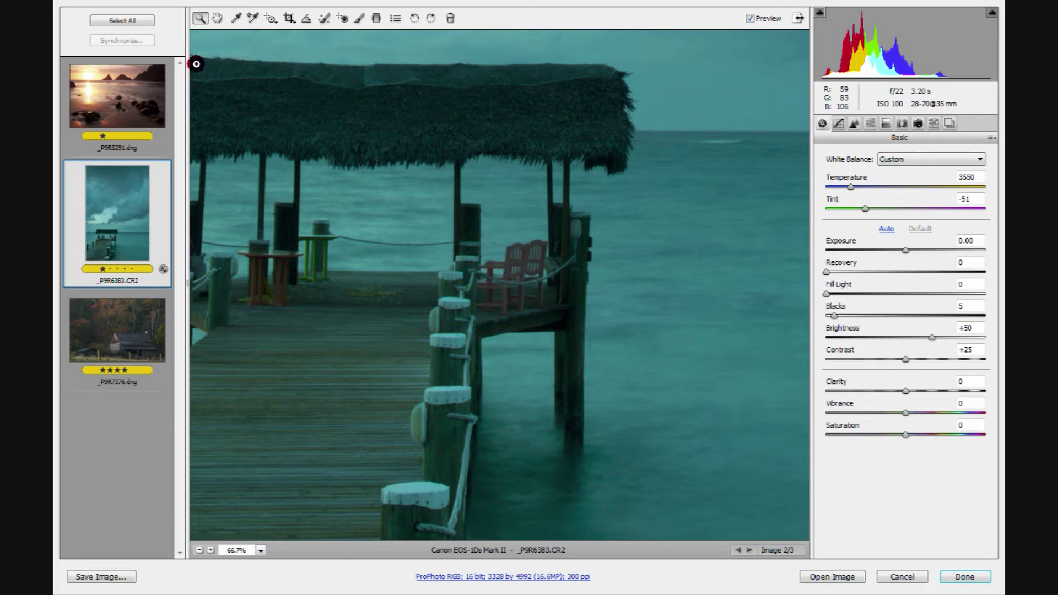
left_click(200, 18)
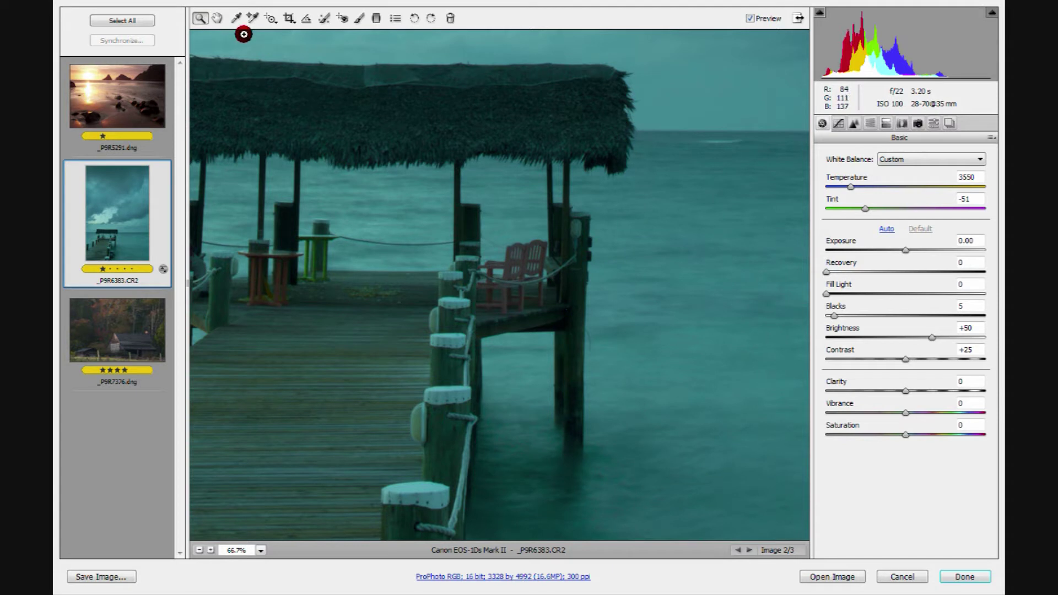
right_click(472, 144)
left_click(510, 223)
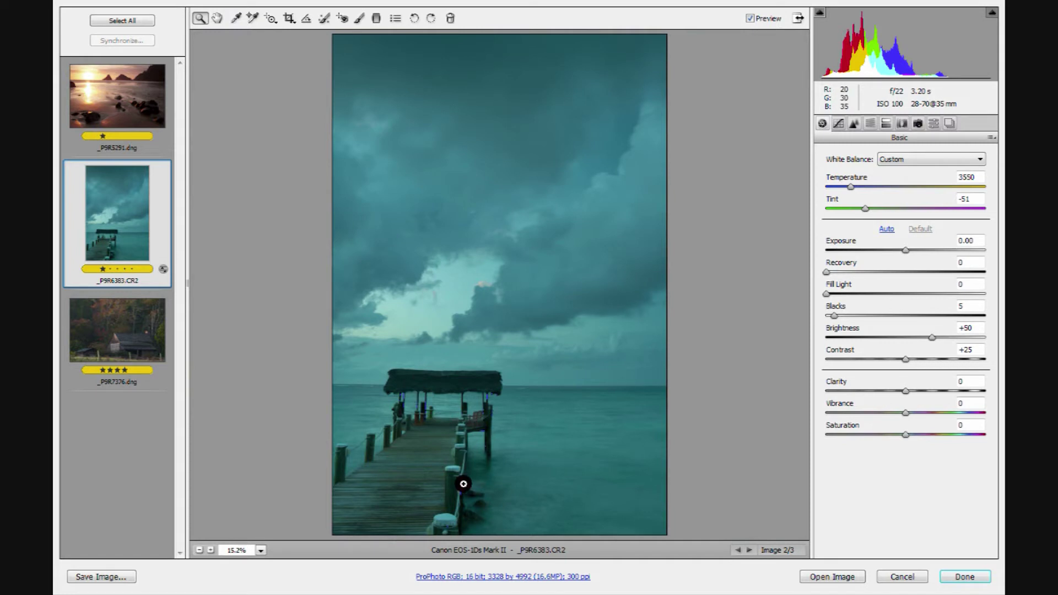
- Sample the sky and then the pier post, giving a custom 8200/+12 balance
left_click(230, 18)
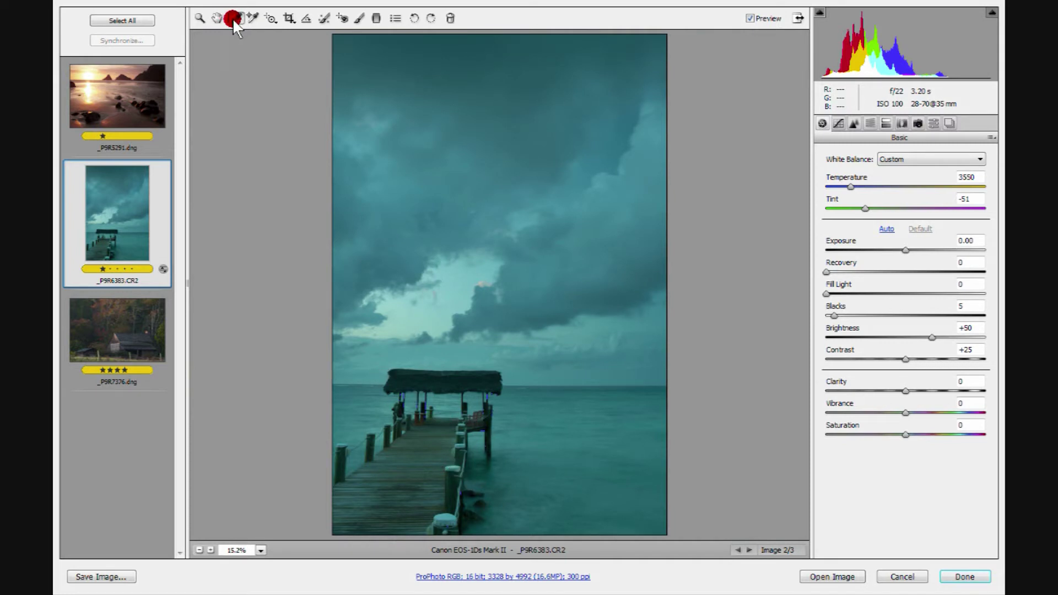
left_click(392, 41)
left_click(344, 39)
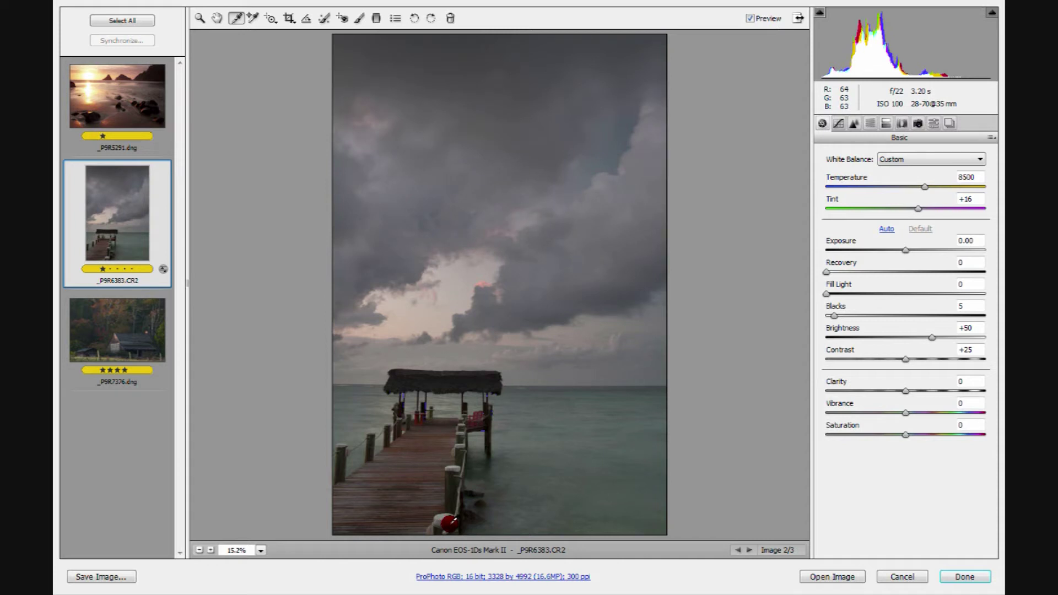
left_click(451, 521)
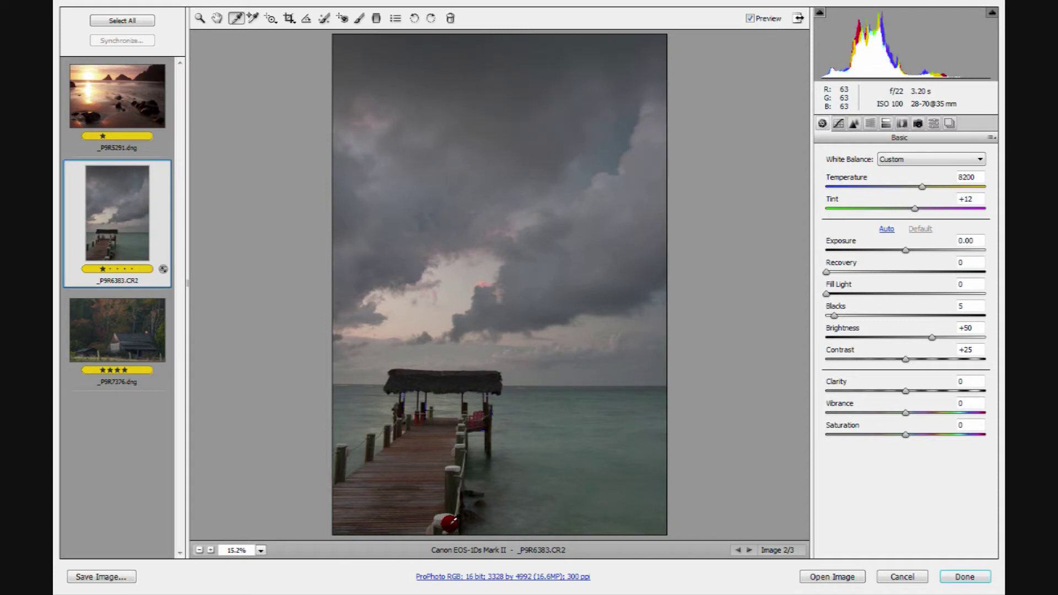
- Compare against the original, then reset white balance to As Shot (4950, +5)
left_click(750, 18)
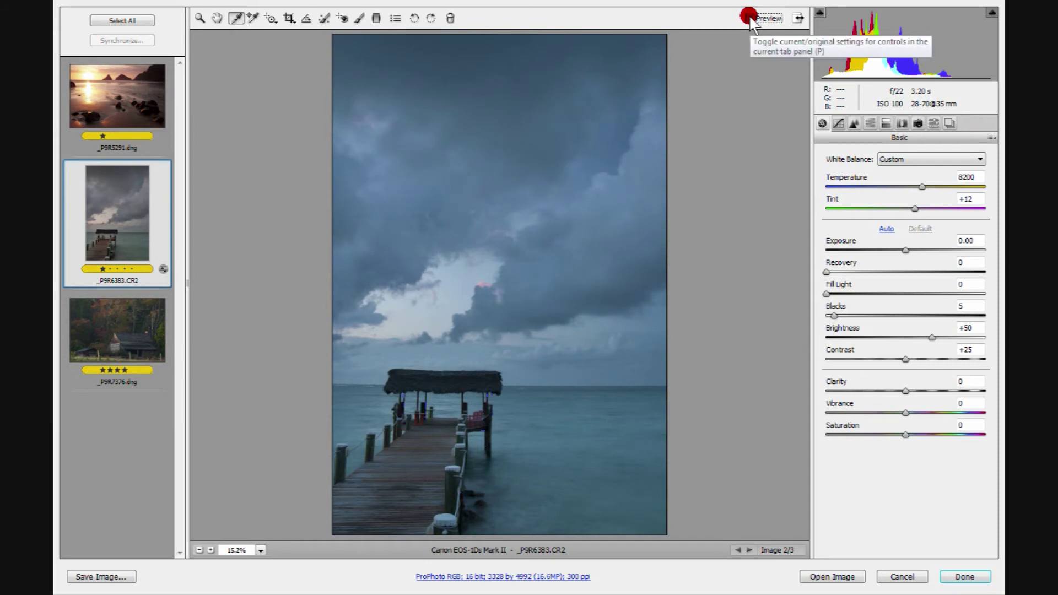
left_click(750, 18)
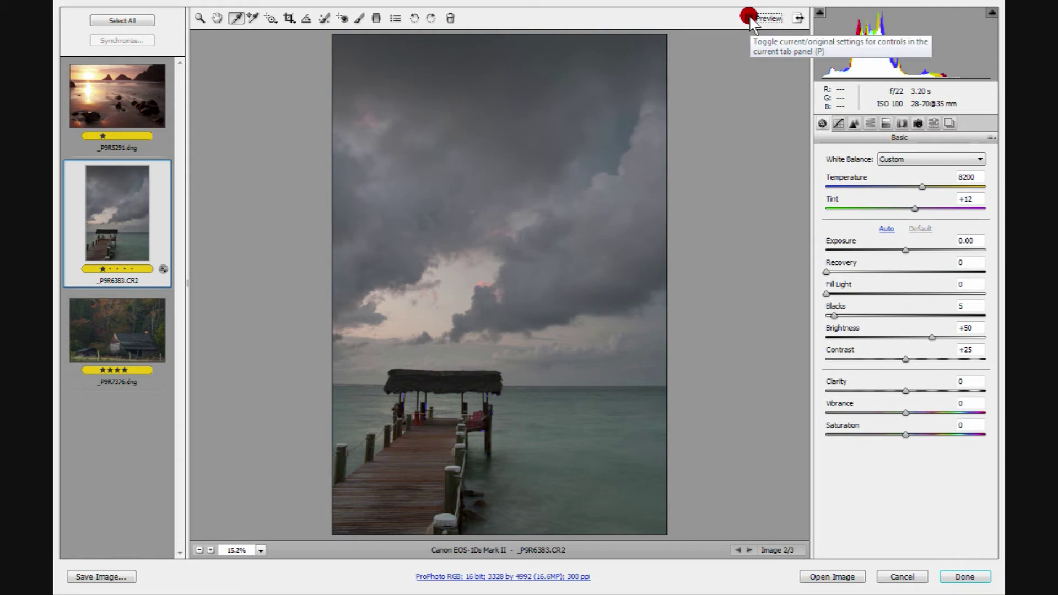
left_click(750, 17)
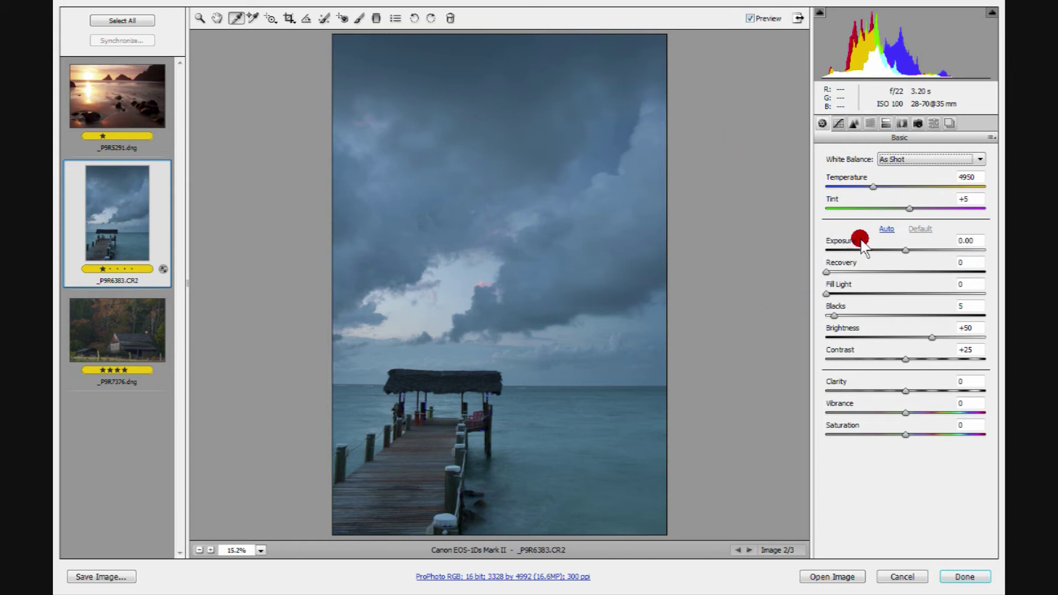
- Push Temperature to 16500 with Tint at its minimum, then open the White Balance list
left_click_drag(873, 187, 702, 242)
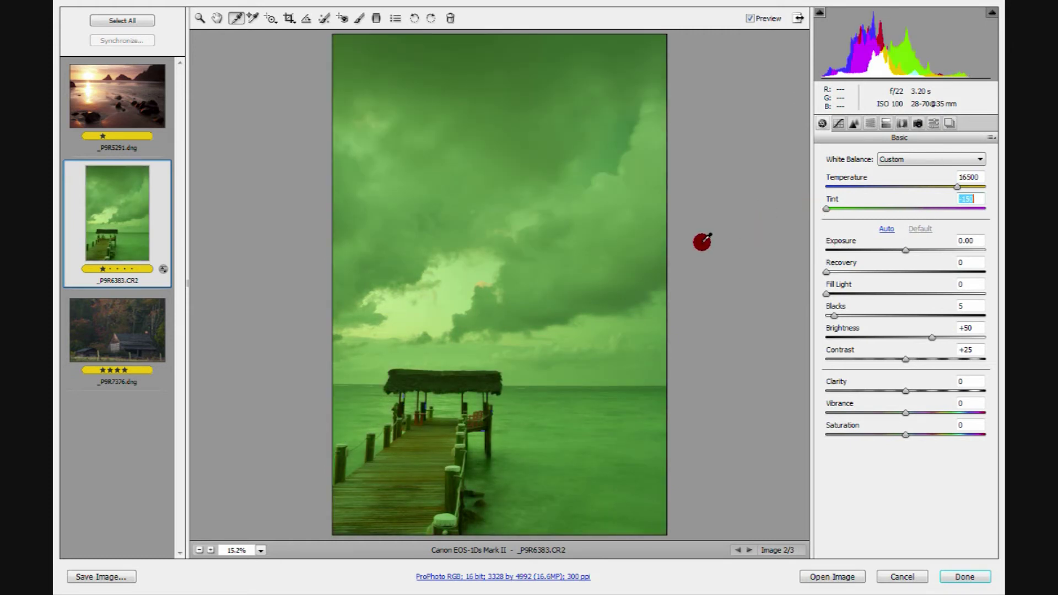
left_click(981, 159)
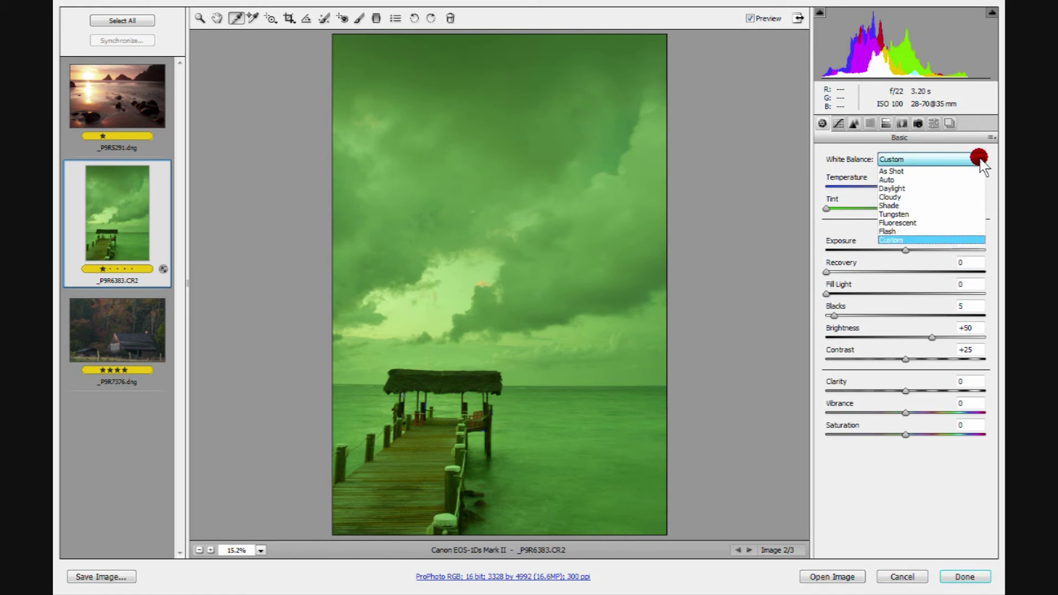
- Try the As Shot, Auto, Daylight, Cloudy and Shade white balance presets
left_click(900, 171)
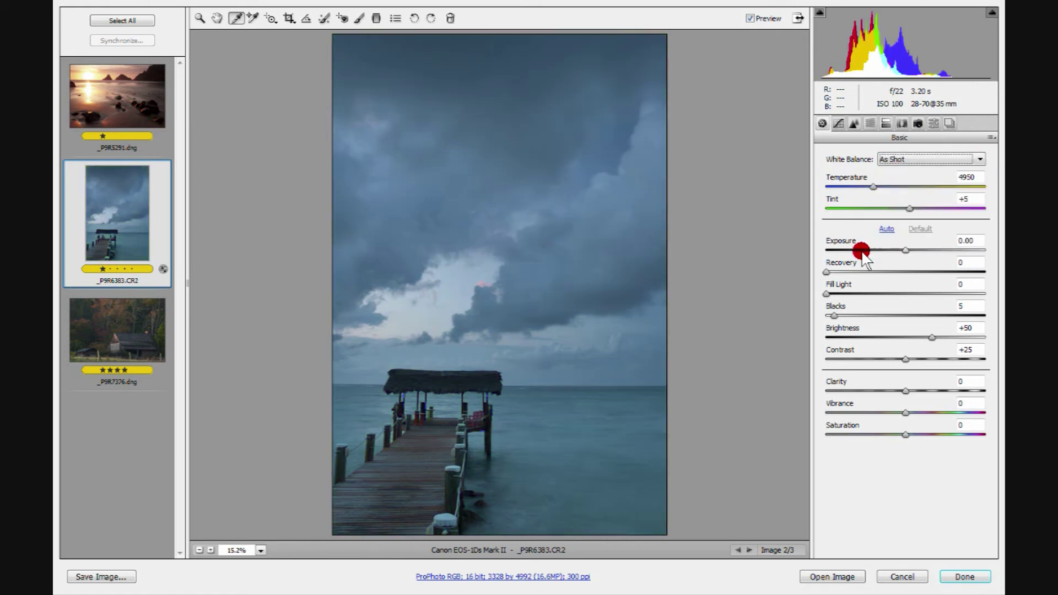
left_click(982, 159)
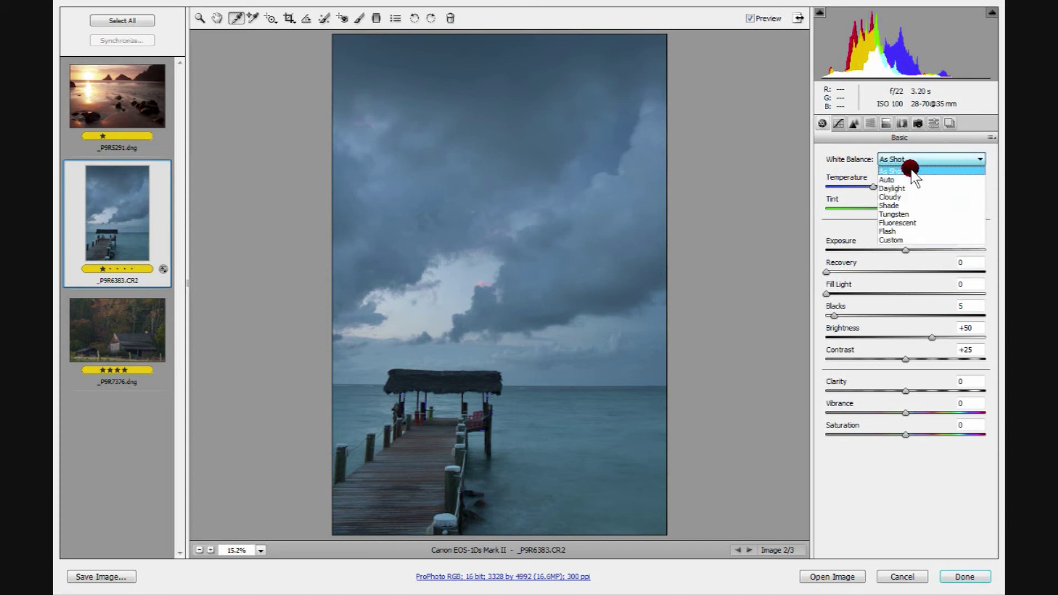
left_click(892, 180)
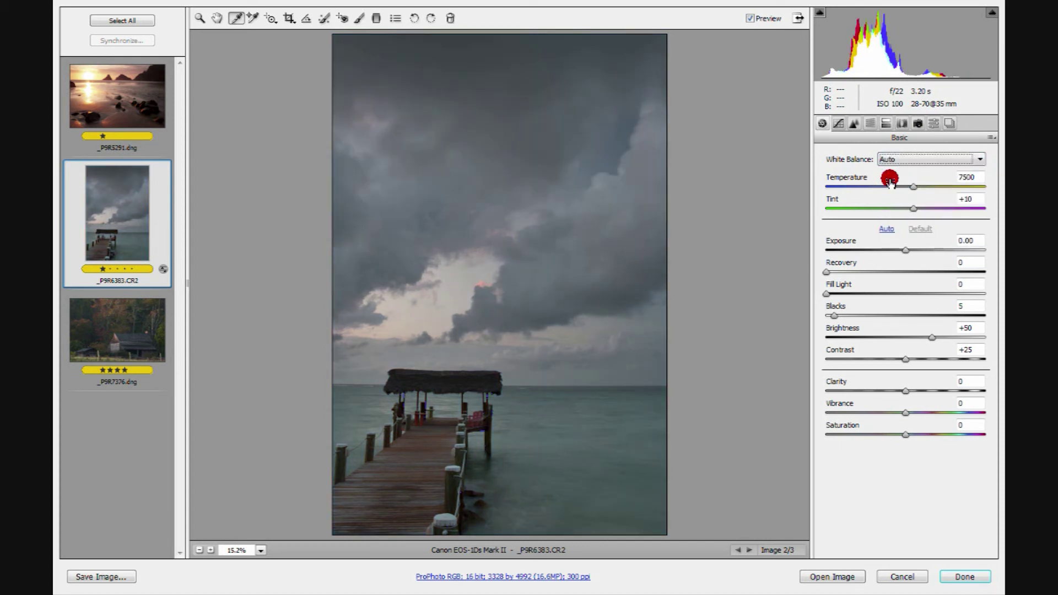
left_click(981, 159)
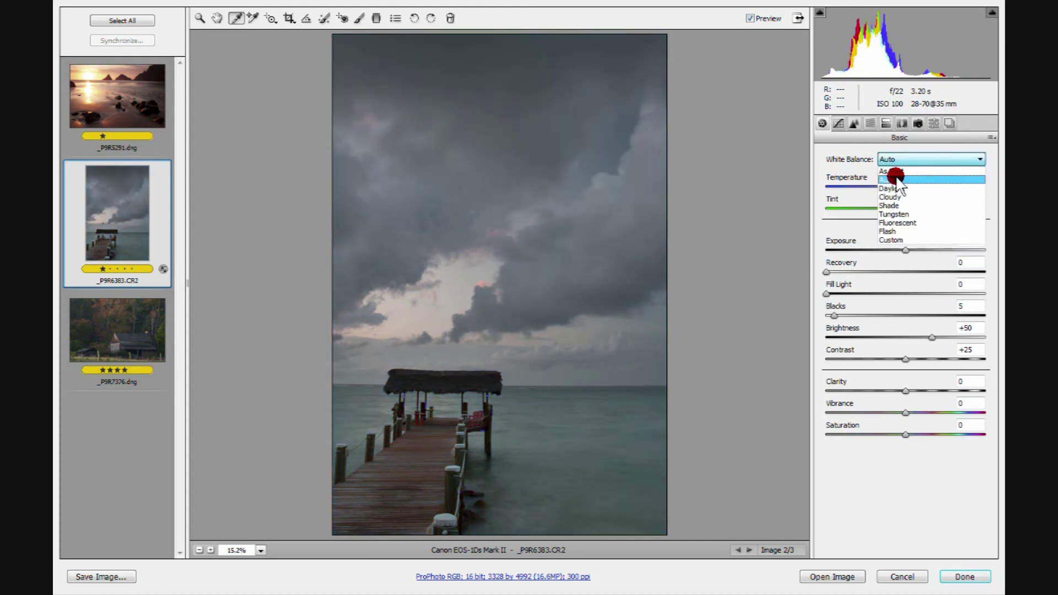
left_click(890, 189)
left_click(980, 160)
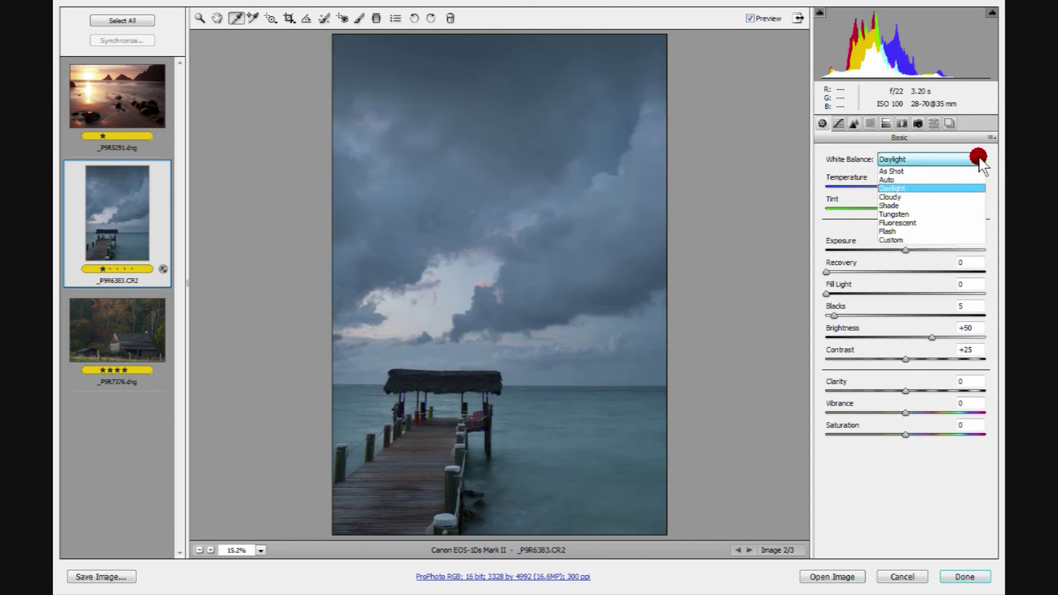
left_click(898, 199)
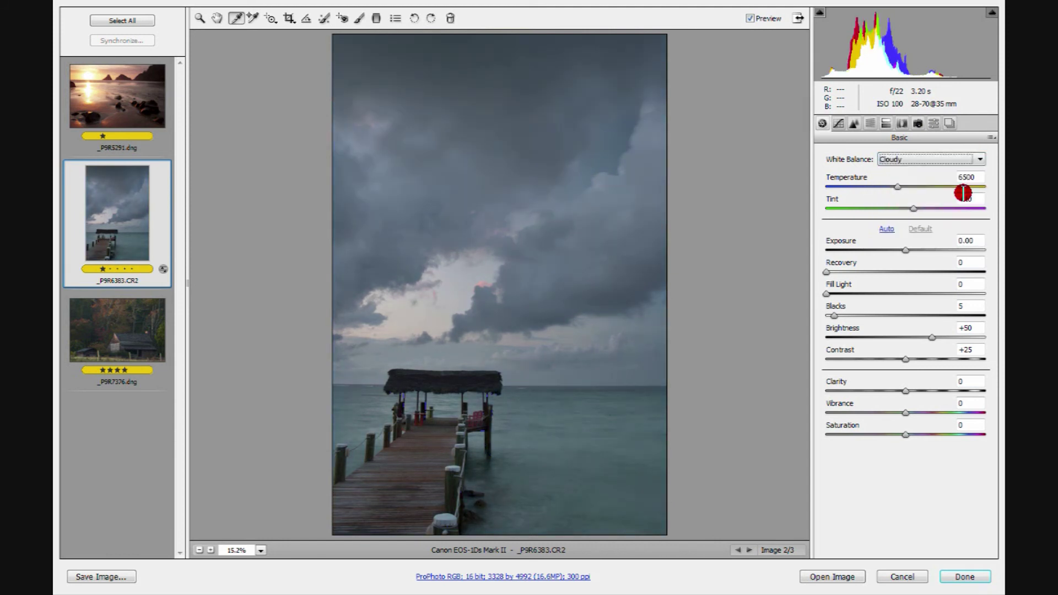
left_click(979, 160)
left_click(904, 205)
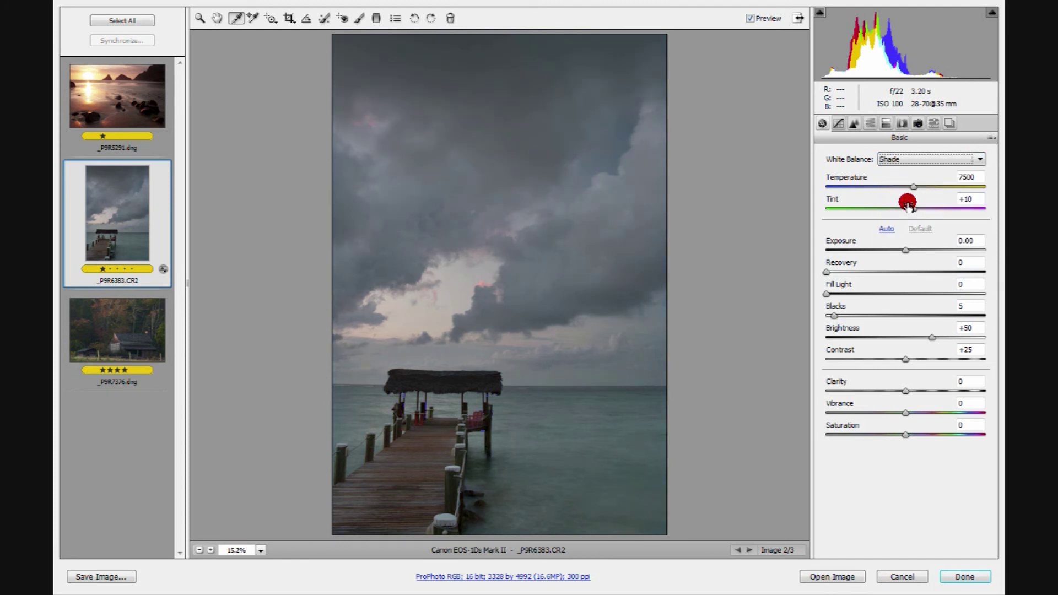
- Try Tungsten, Fluorescent, Flash and Custom, then settle on As Shot (4950, +5)
left_click(960, 173)
left_click(979, 160)
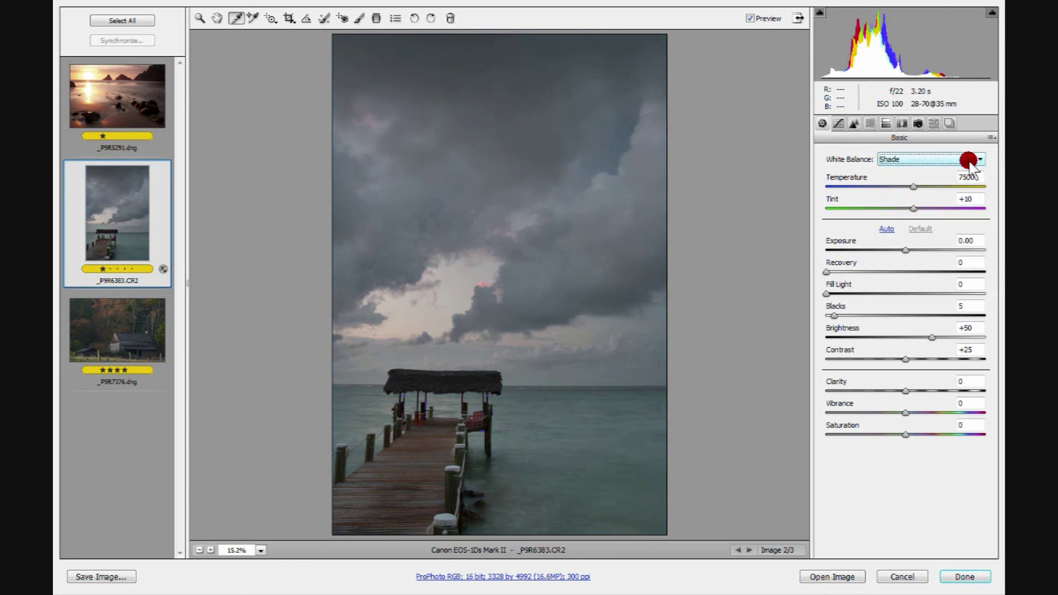
left_click(979, 160)
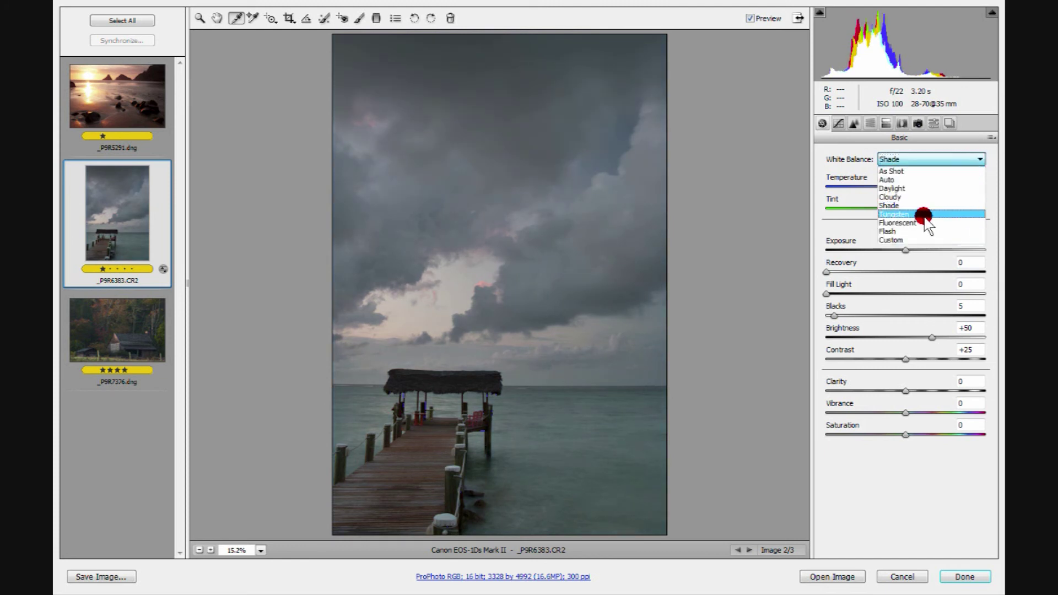
left_click(924, 215)
left_click(981, 160)
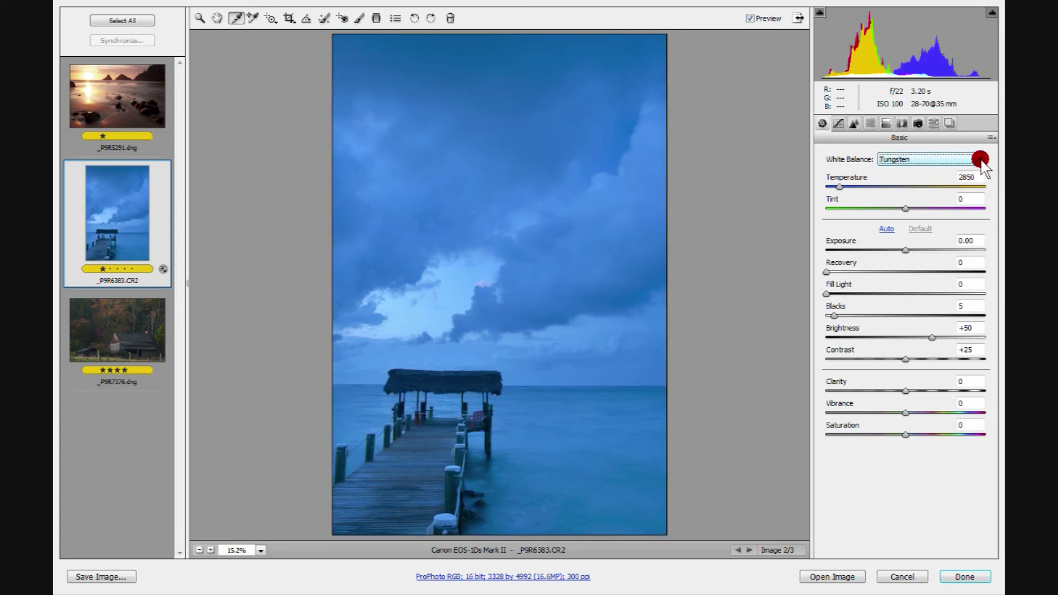
left_click(918, 223)
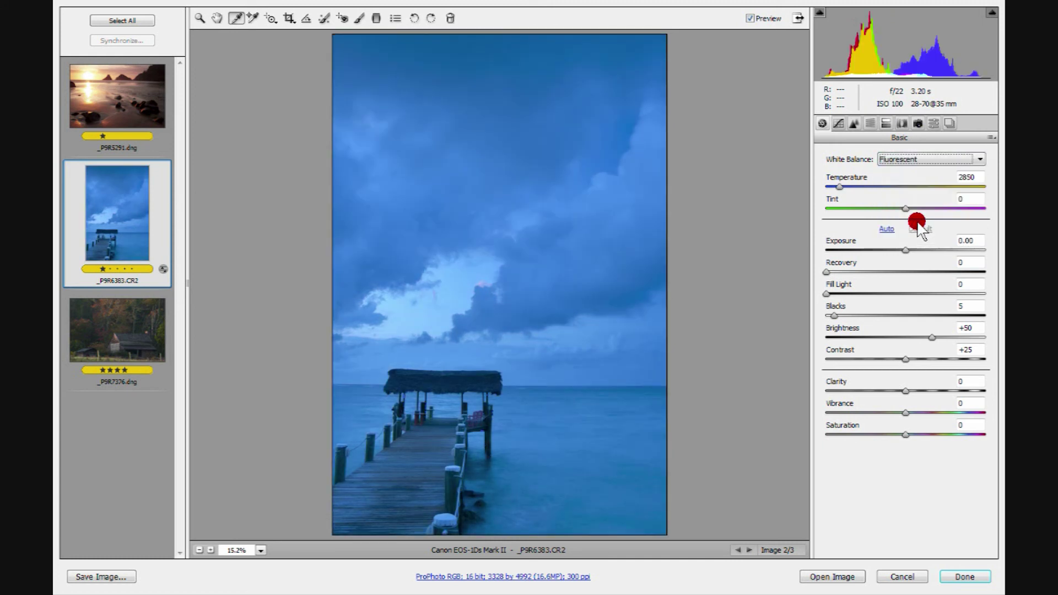
left_click(982, 160)
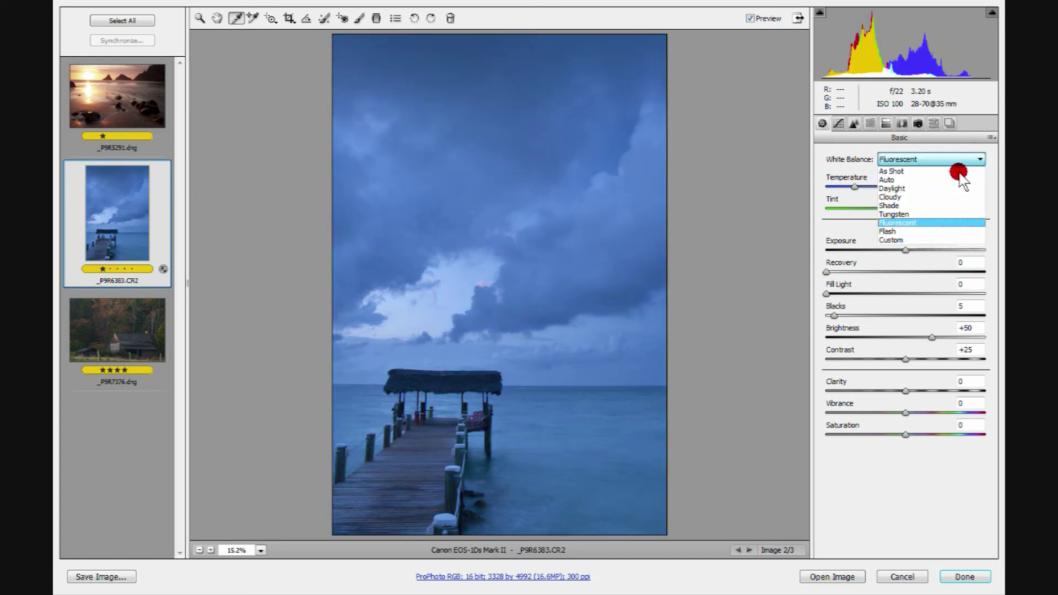
left_click(902, 227)
left_click(977, 159)
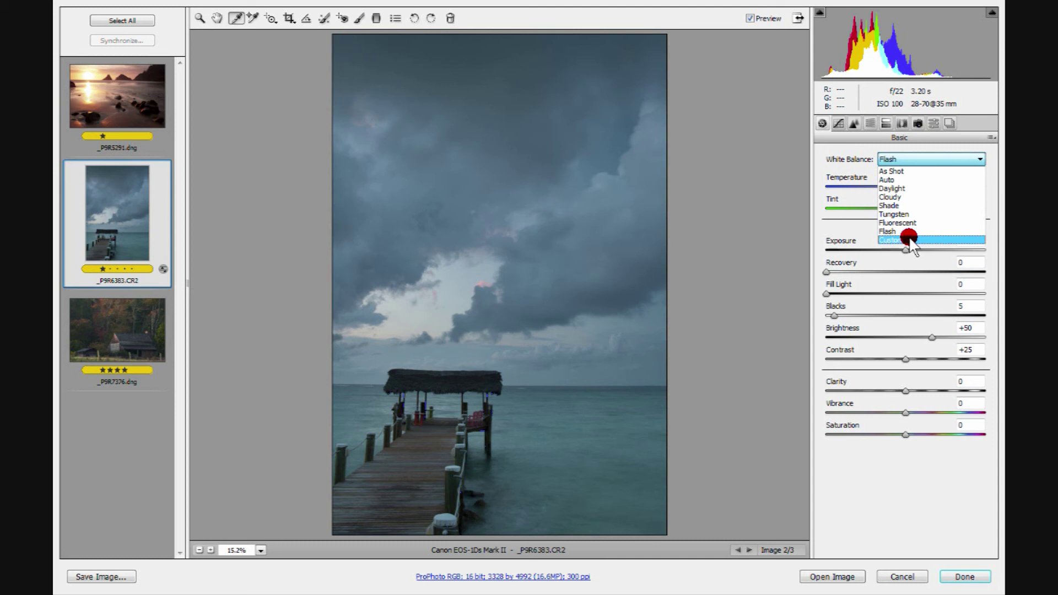
left_click(909, 240)
left_click(978, 159)
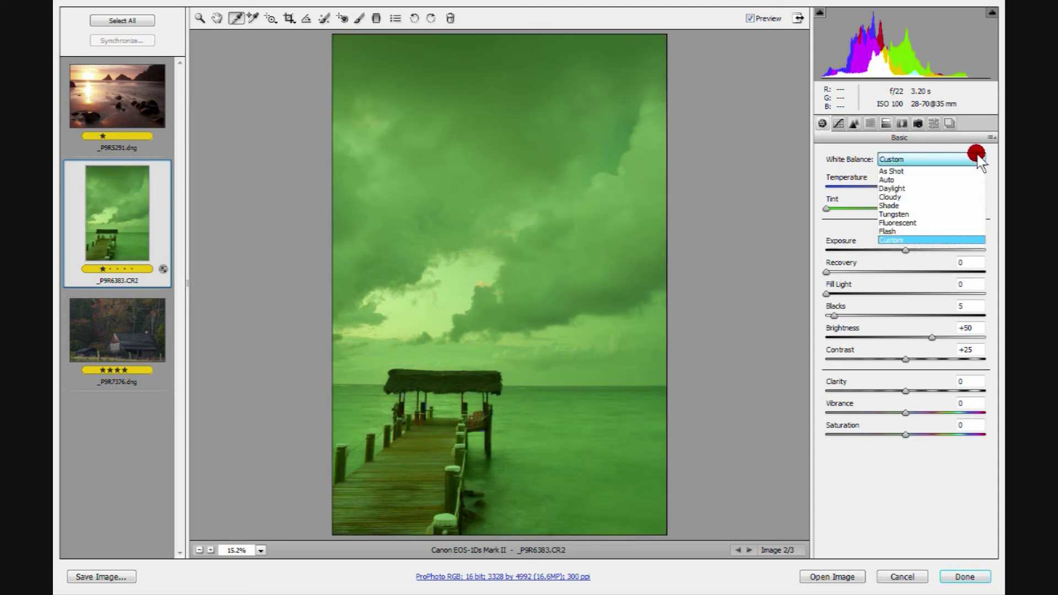
left_click(897, 171)
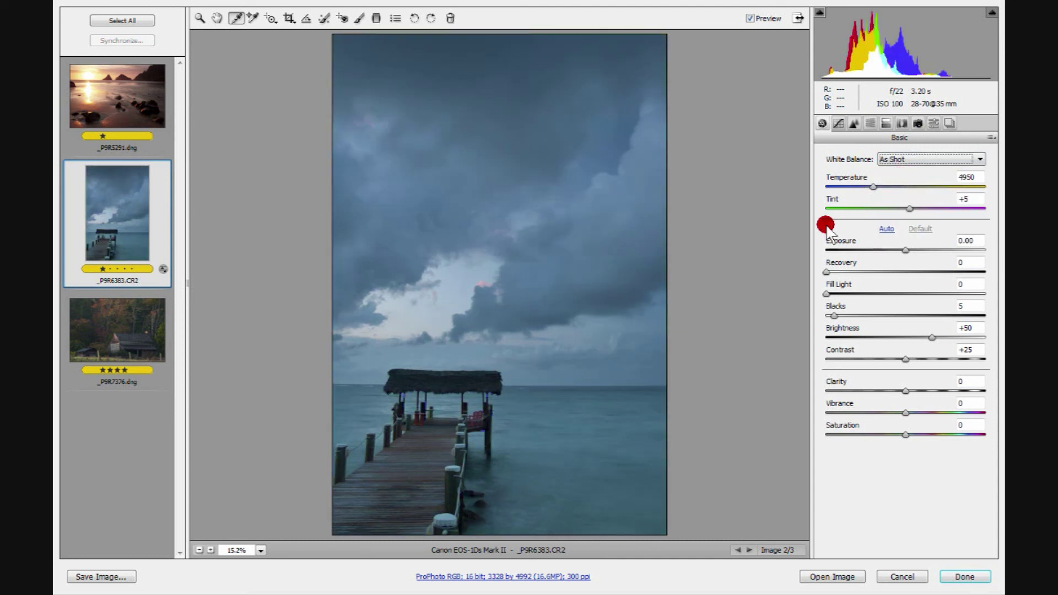